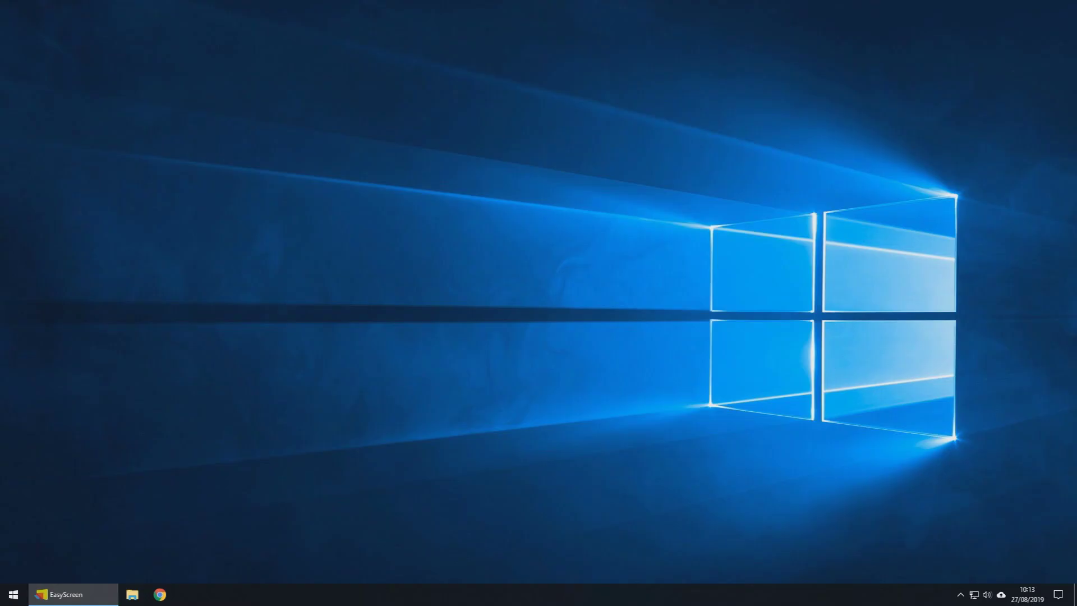
Step: Search Chrome for 'ivms-4200' and open Hikvision's Client Software download page
left_click(161, 595)
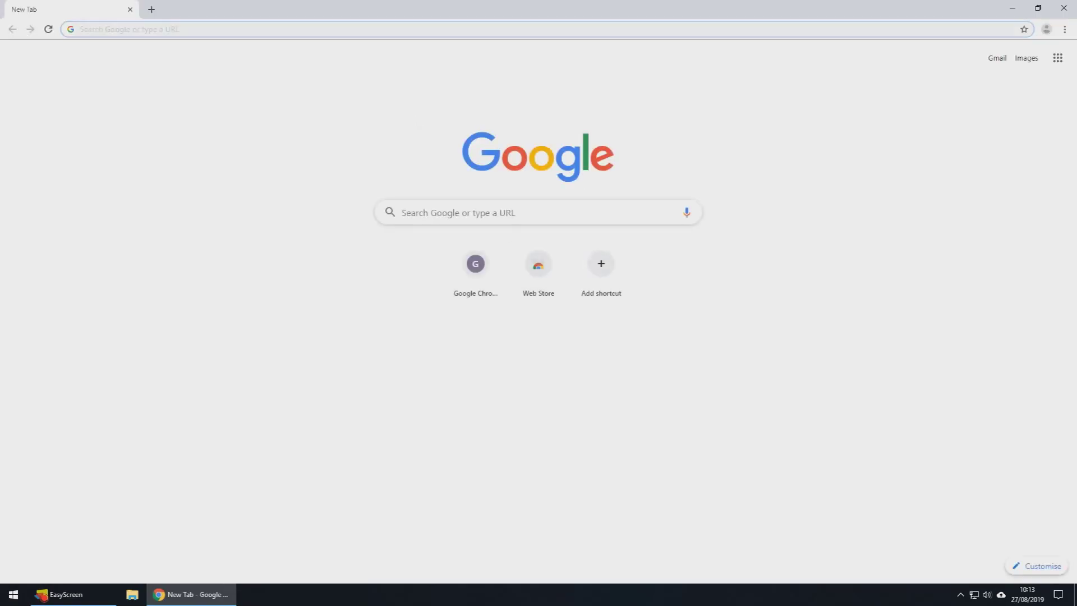
type("ivms")
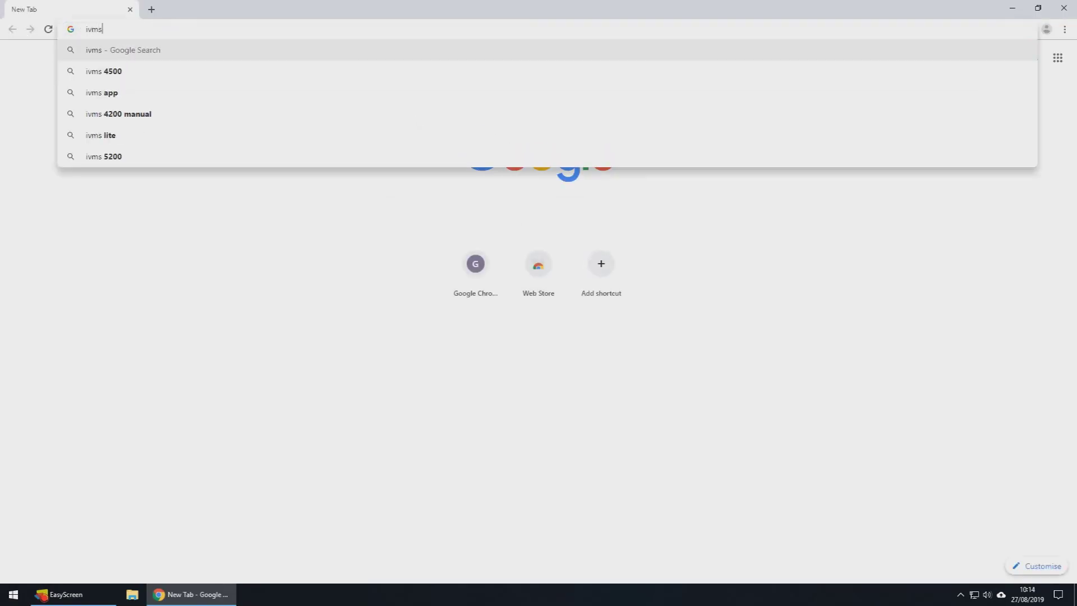
type("-4200")
key("Return")
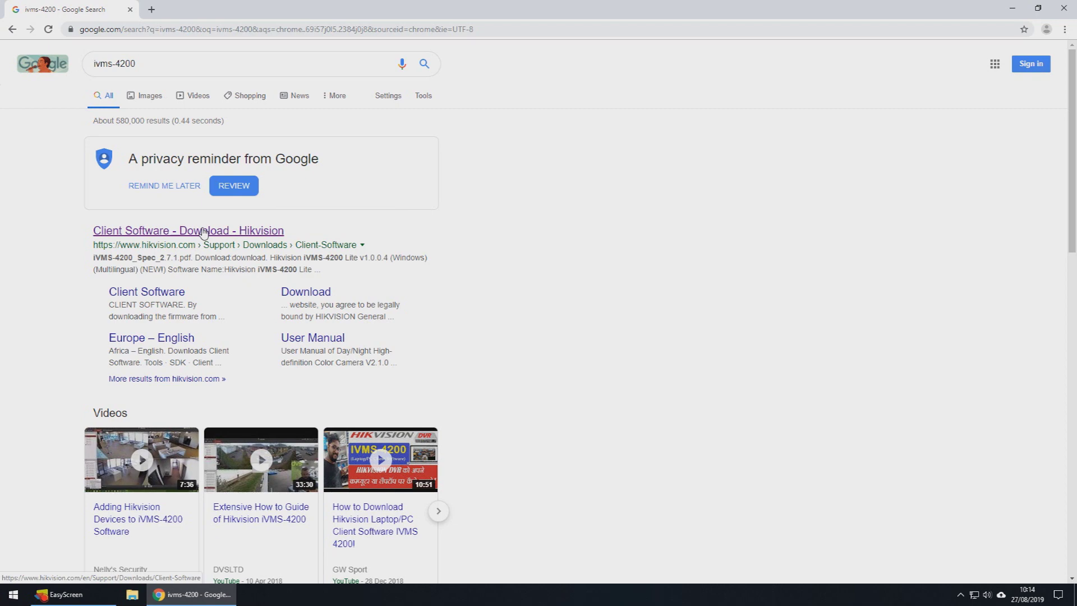
left_click(204, 233)
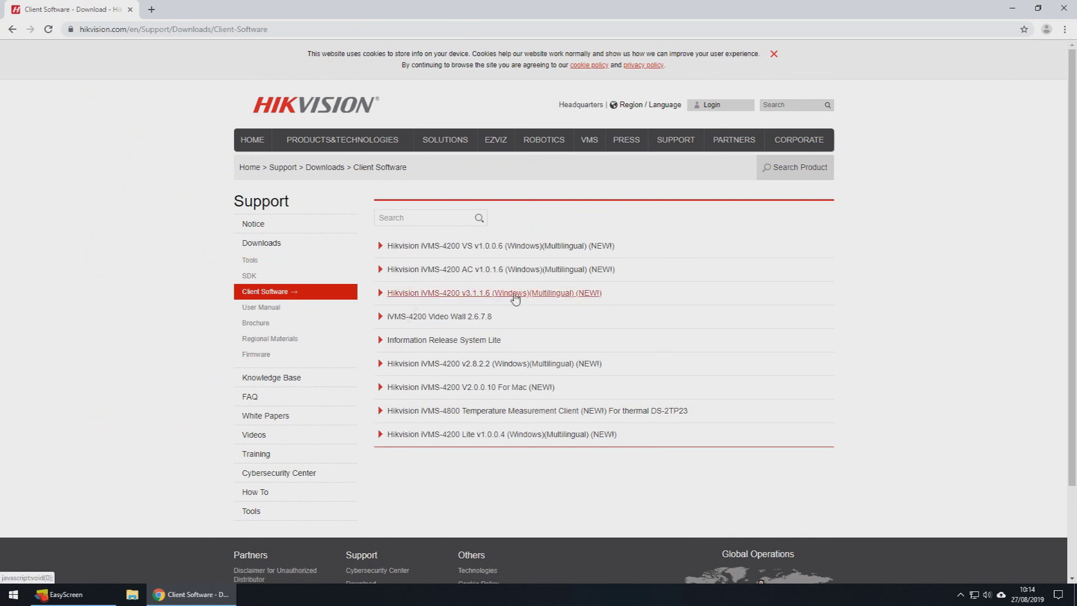
Step: Download the iVMS-4200 v3.1.1.6 package after agreeing to the terms, then minimise Chrome
left_click(515, 296)
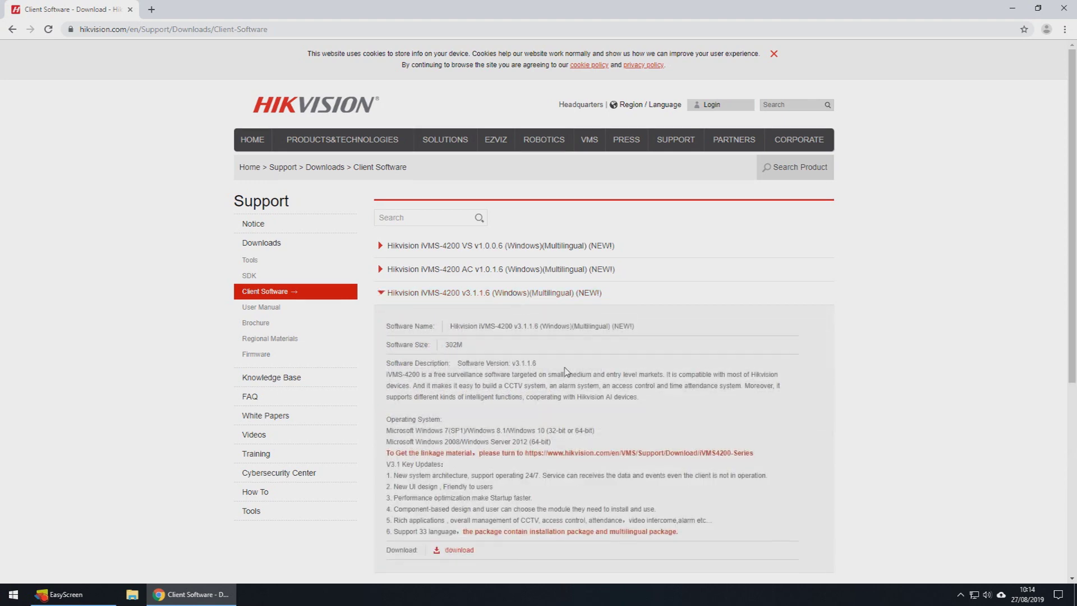
scroll(537, 465, "down", 1)
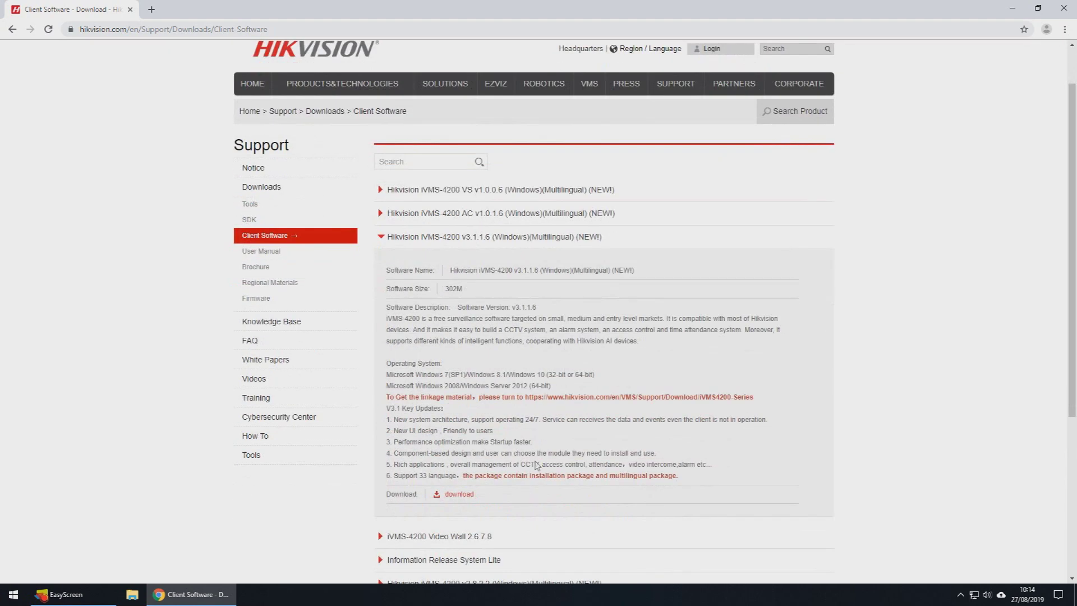
left_click(469, 499)
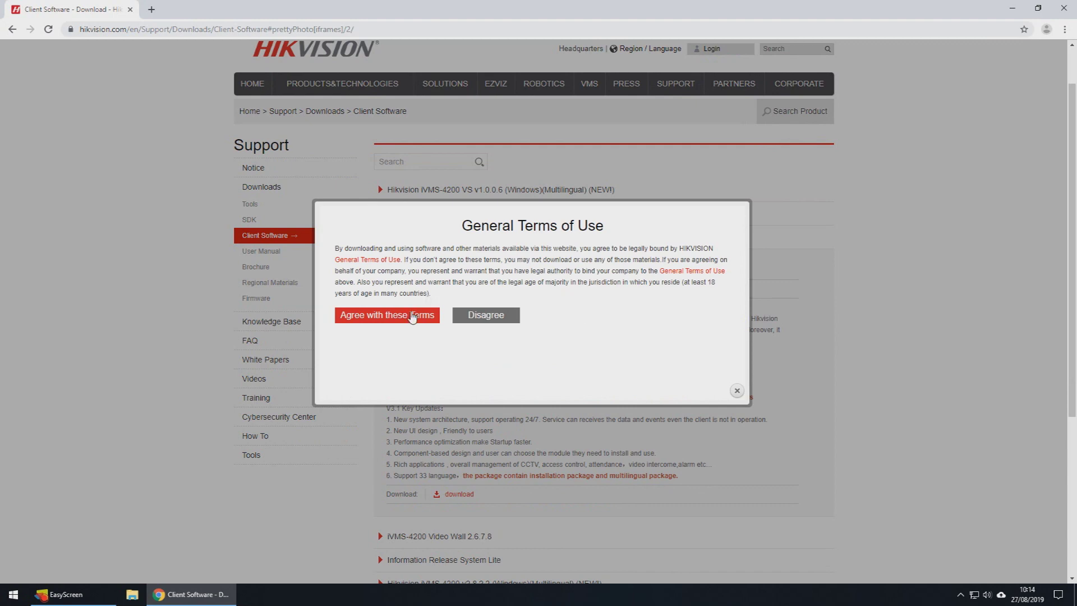
left_click(411, 316)
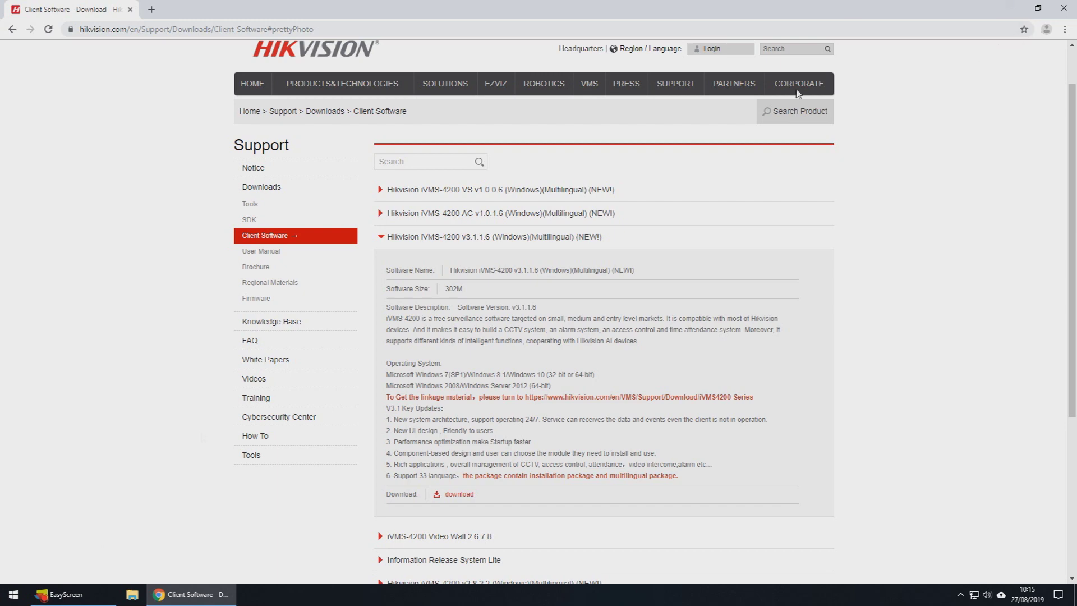
left_click(1012, 8)
Step: Open the Downloads folder through the Start search
key("super")
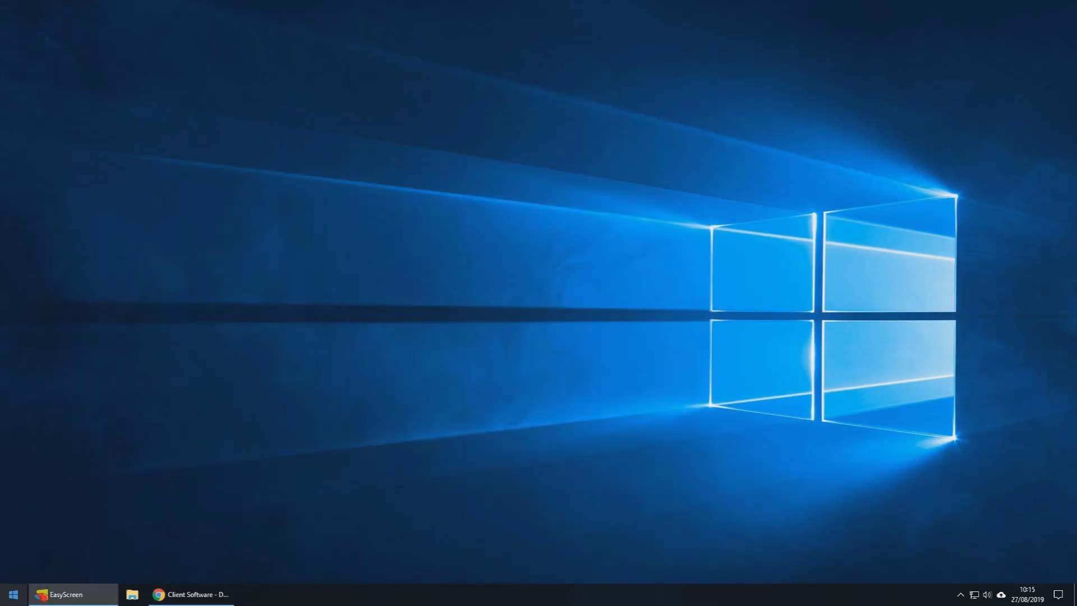
type("dow")
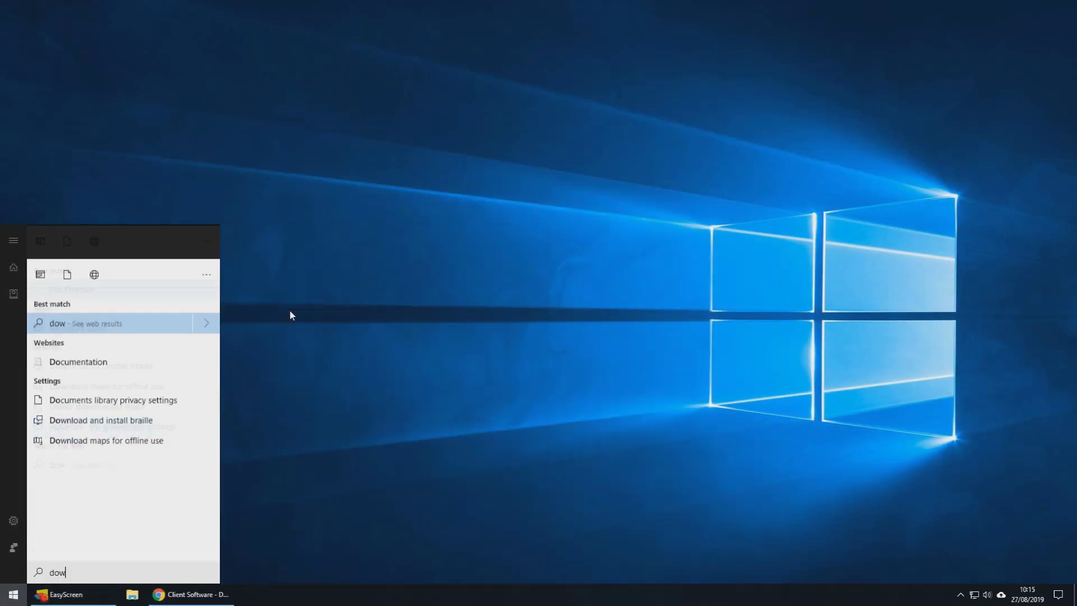
key("Down")
key("Return")
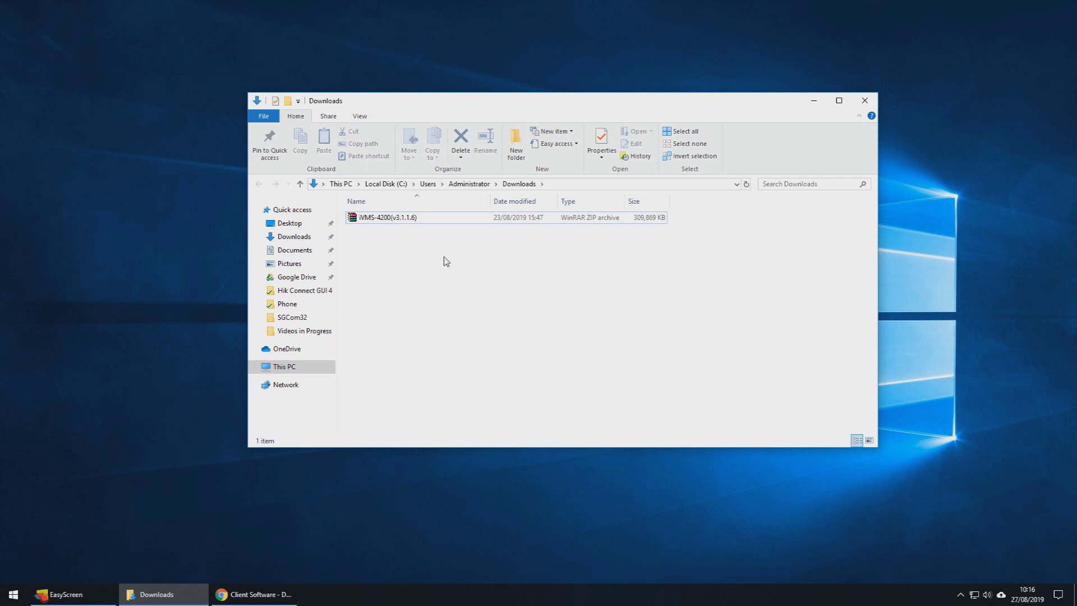
Step: Extract the iVMS-4200 zip in place and launch the iVMS-4200(V3.1.1.6_E) installer
left_click(395, 220)
right_click(397, 222)
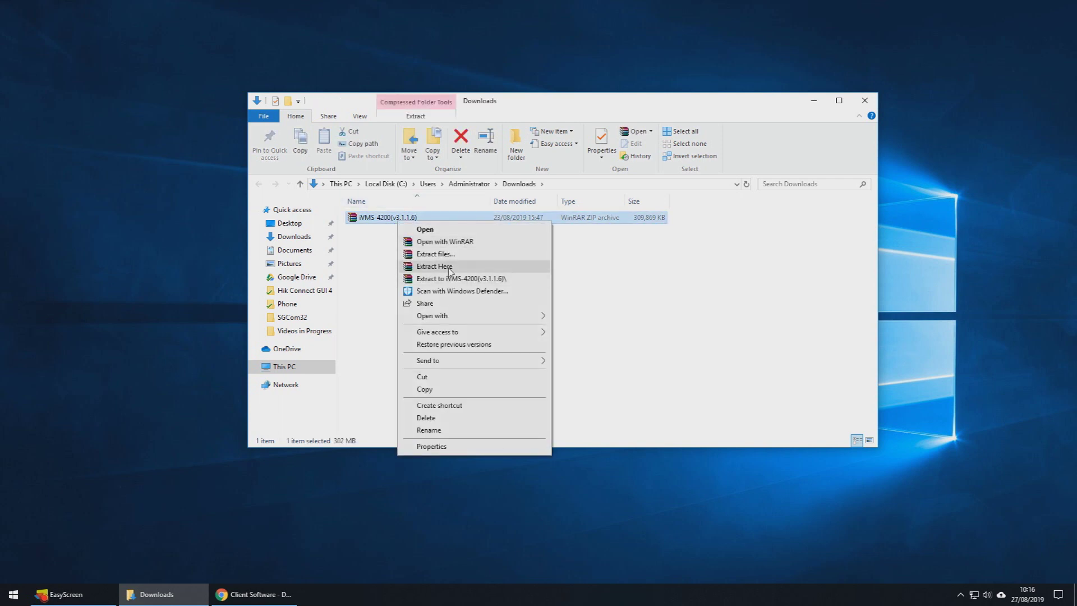
left_click(448, 270)
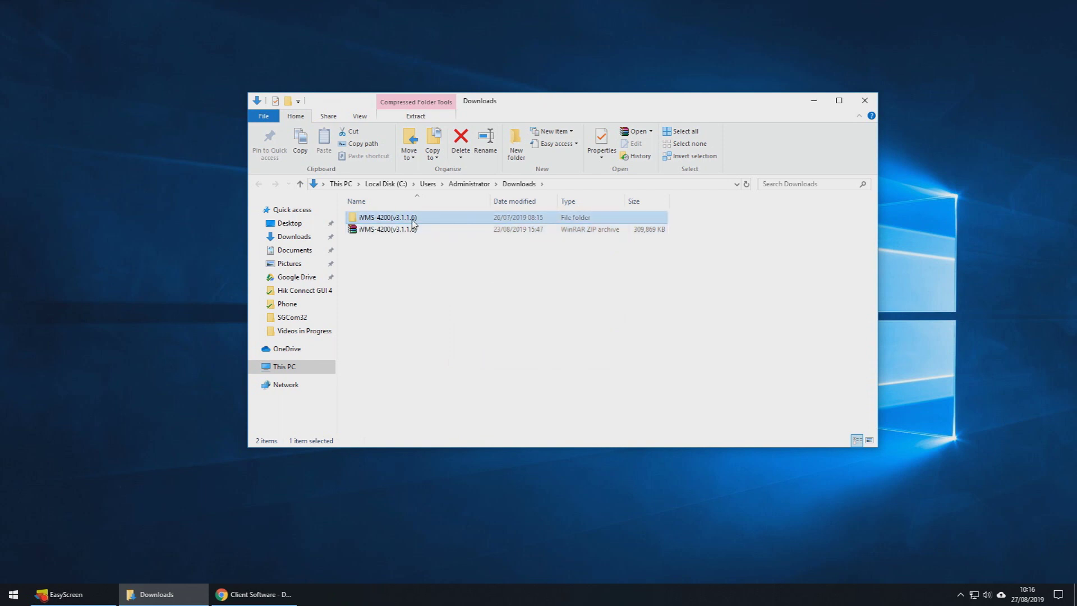
double_click(403, 218)
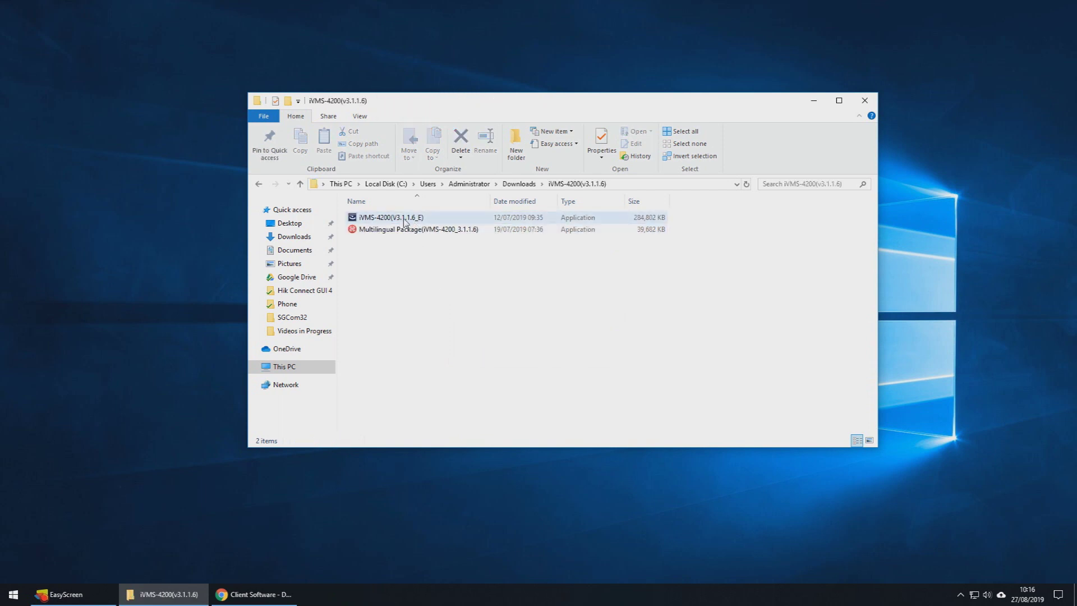
double_click(404, 220)
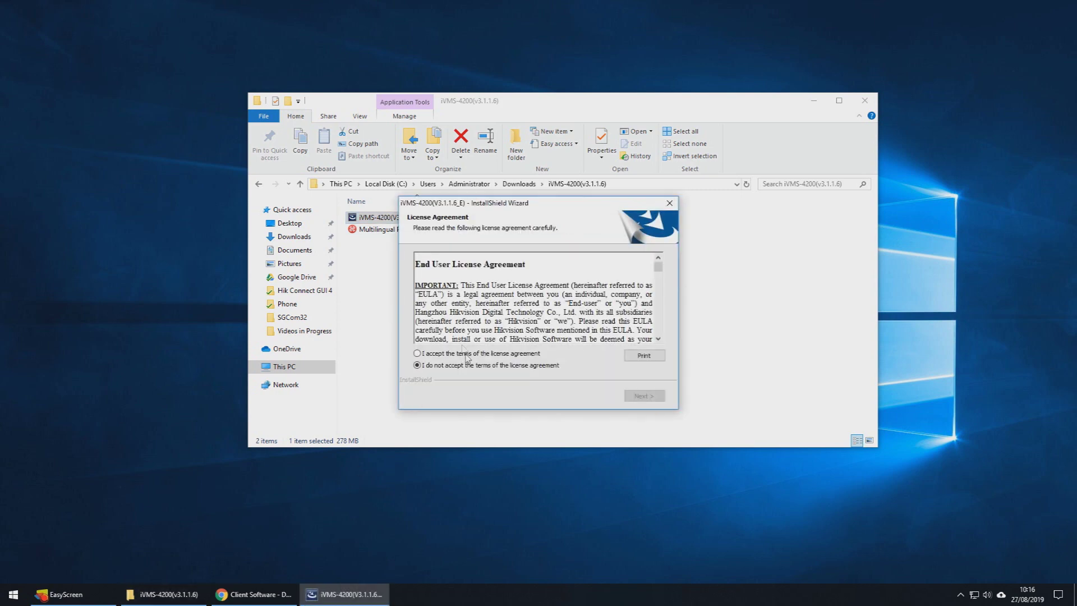
Step: Accept the licence, install iVMS-4200 with the default features, and finish the wizard
left_click(467, 355)
left_click(644, 396)
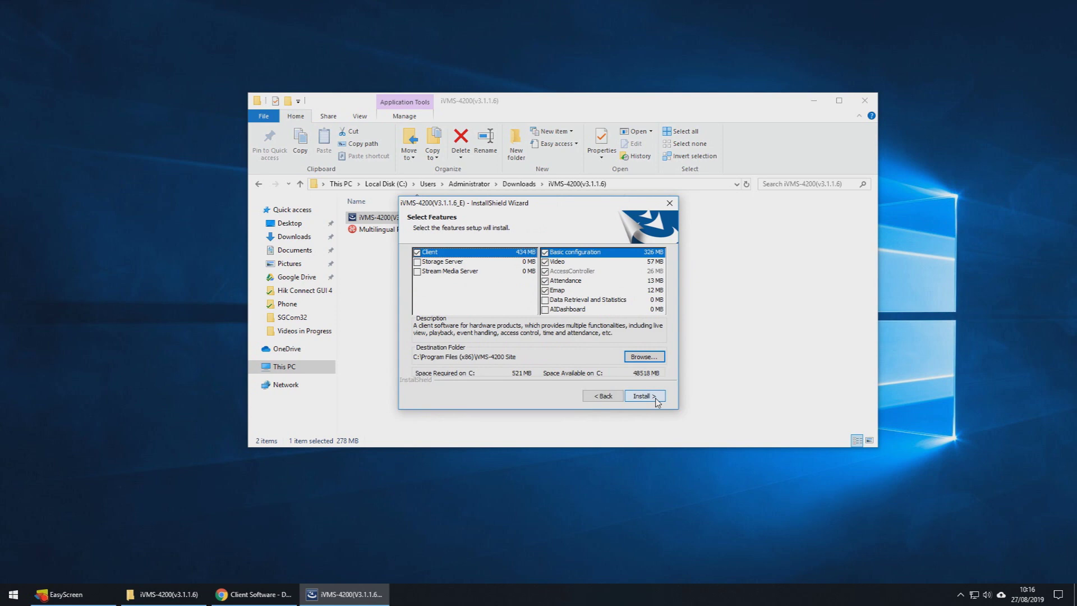
left_click(655, 399)
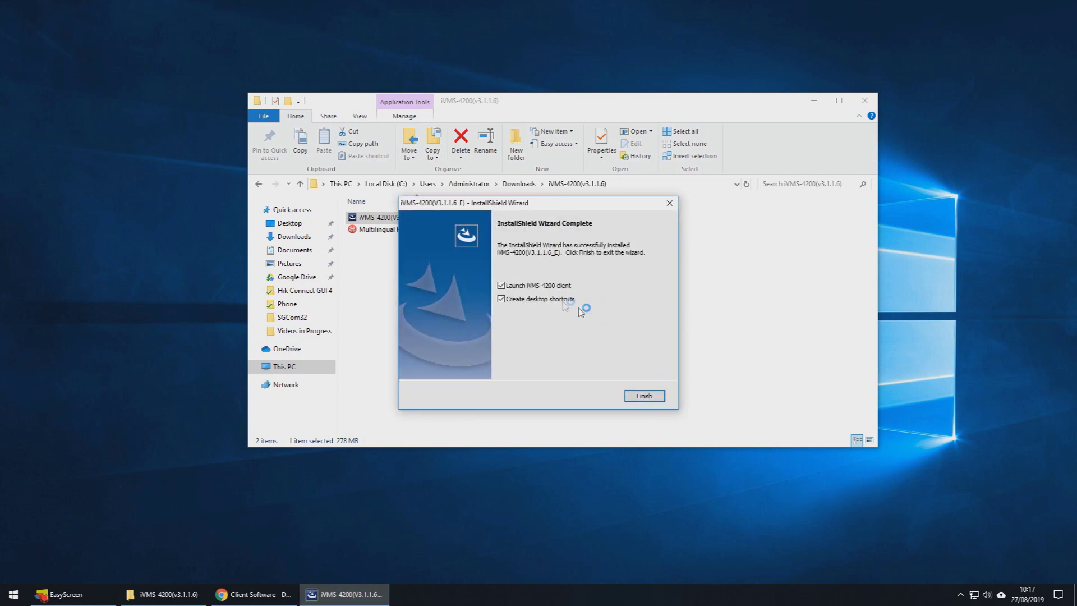
left_click(644, 395)
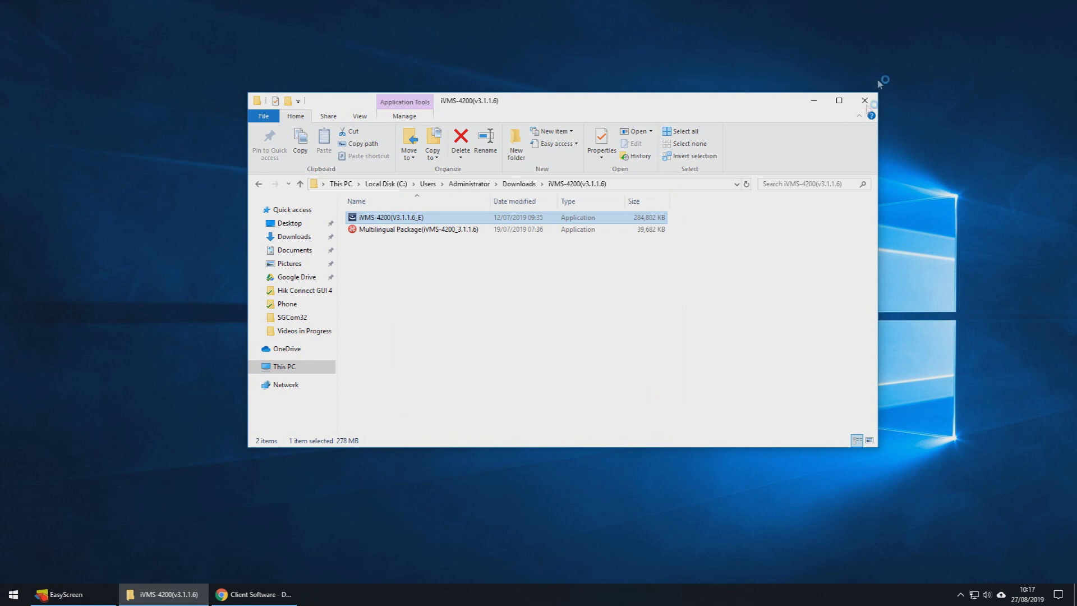
Step: Launch iVMS-4200 from the desktop and allow nginx and the device management service through the firewall
left_click(864, 100)
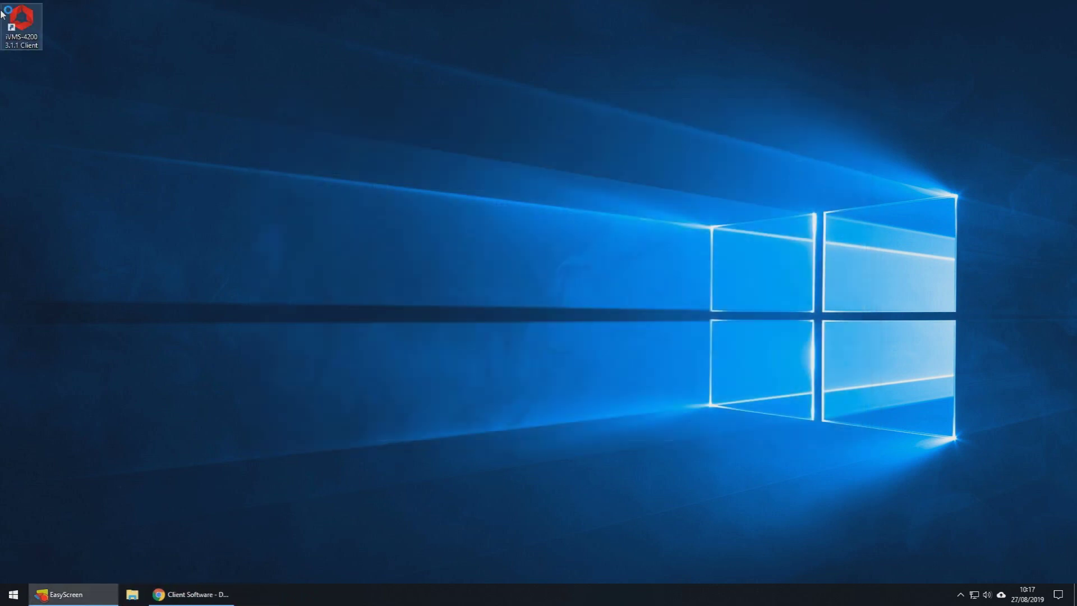
double_click(21, 22)
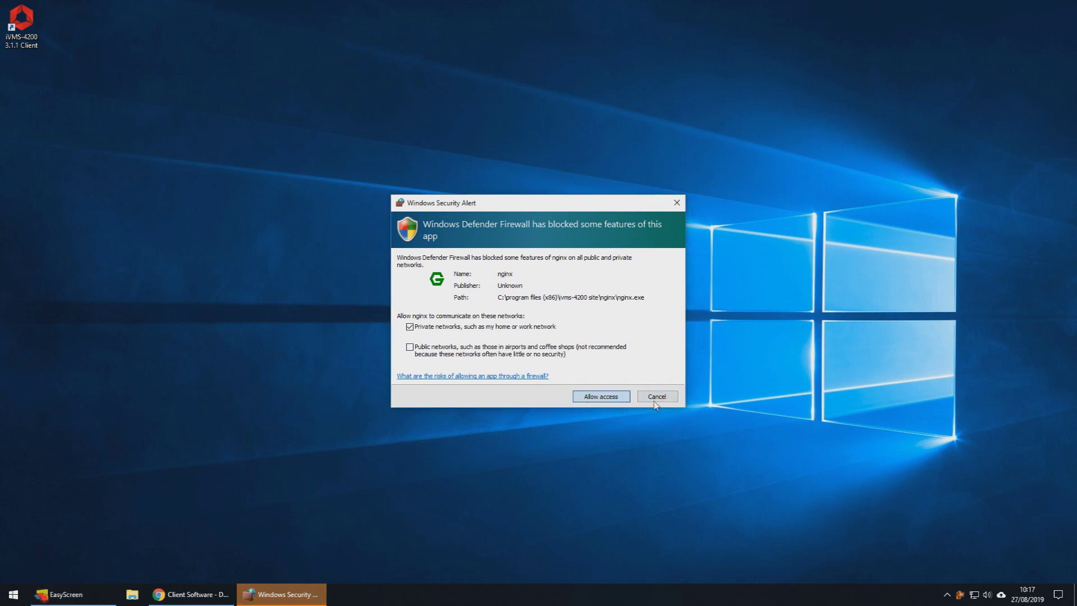
left_click(623, 399)
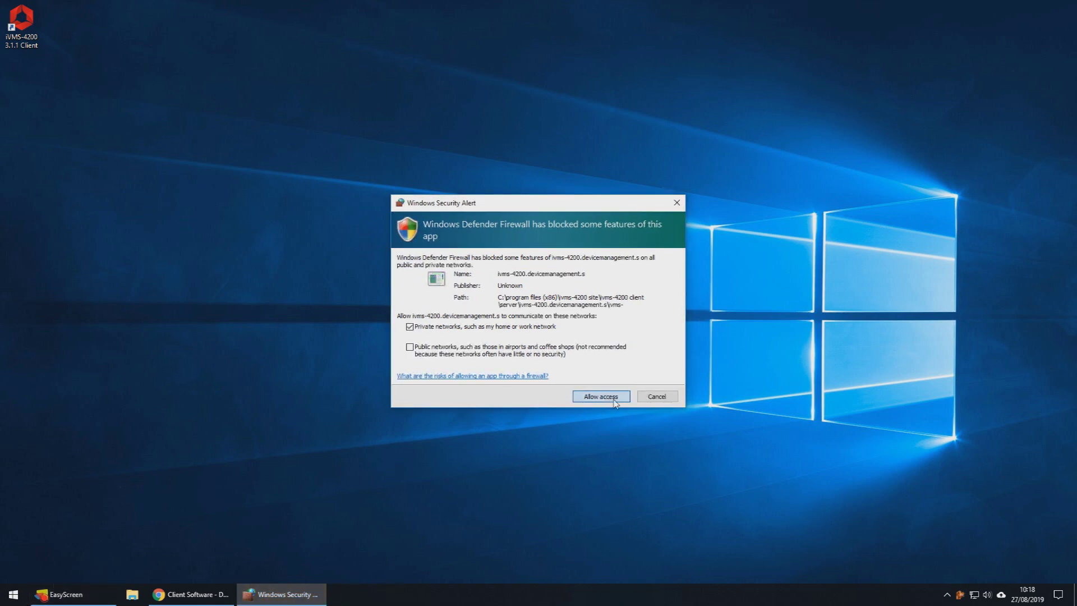
left_click(615, 401)
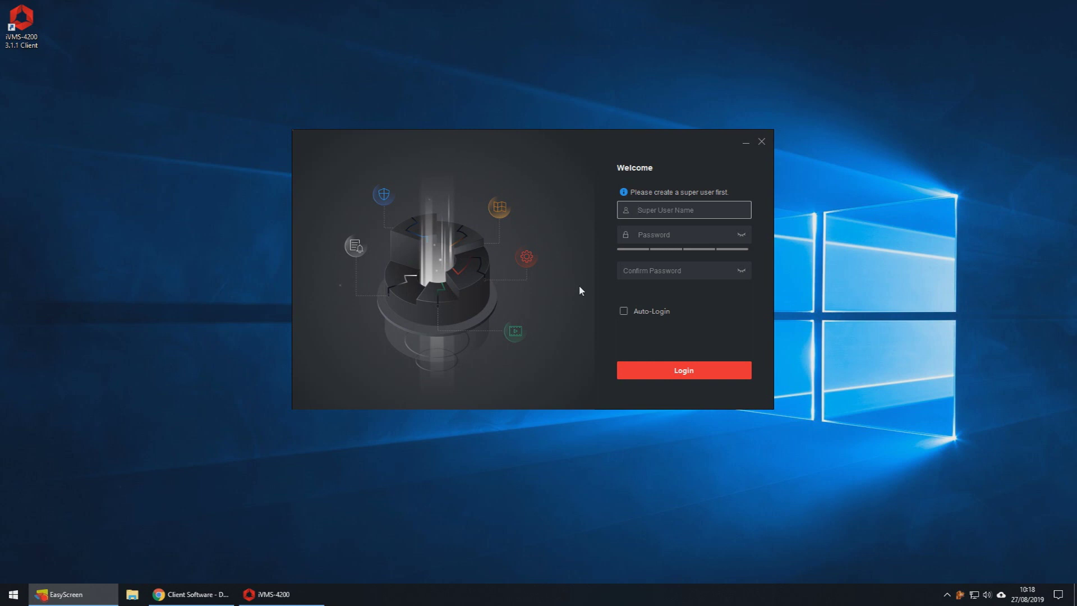
Step: Create super user 'admin' with a confirmed password and automatic login enabled
left_click(677, 210)
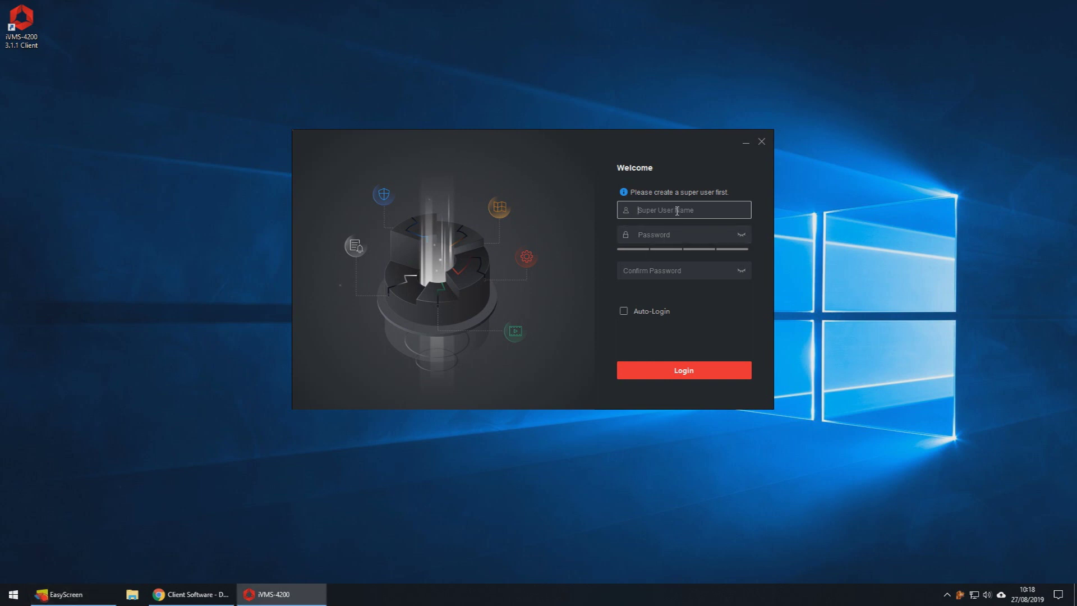
type("admin")
key("Tab")
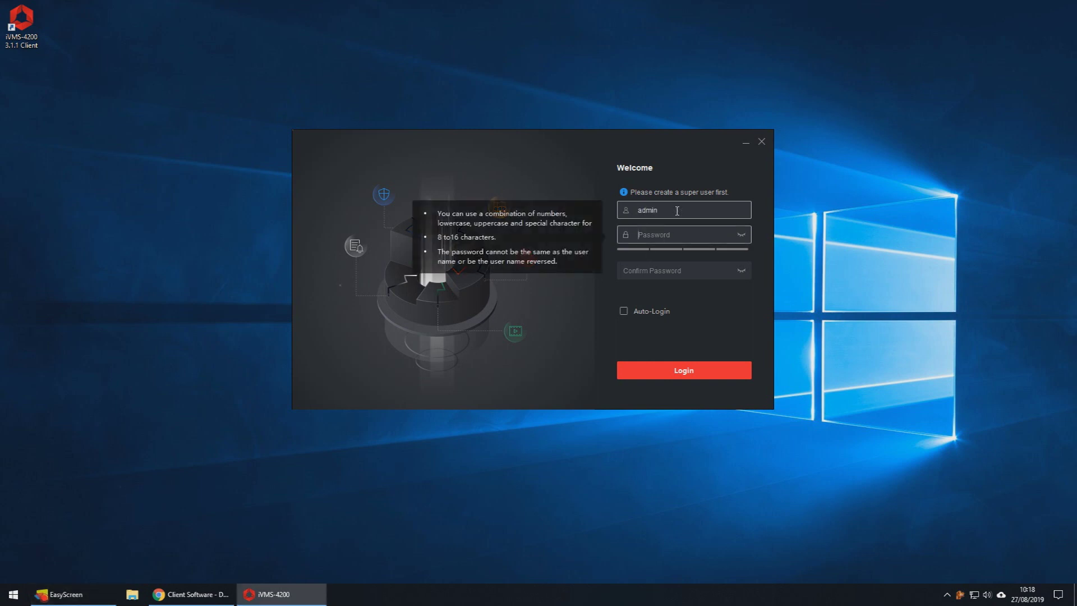
type("••••••••••")
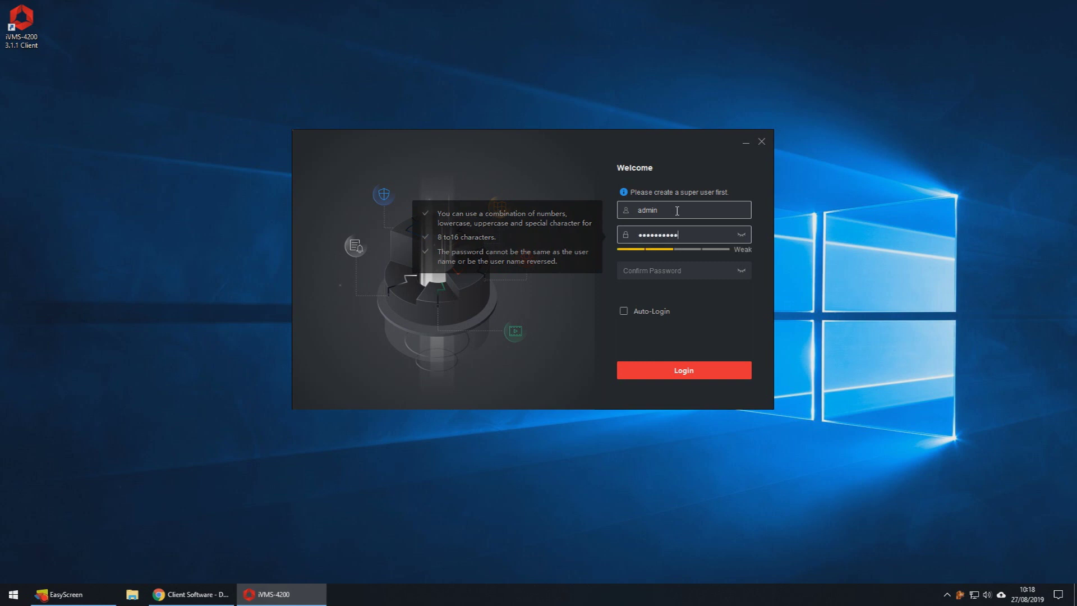
key("Tab")
type("••••••••••")
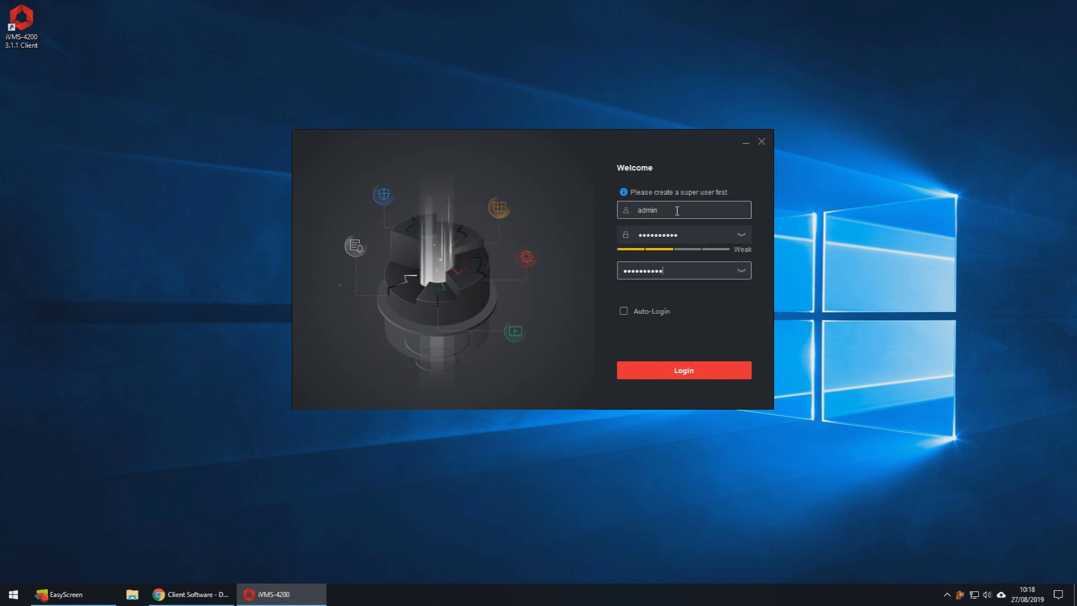
left_click(622, 313)
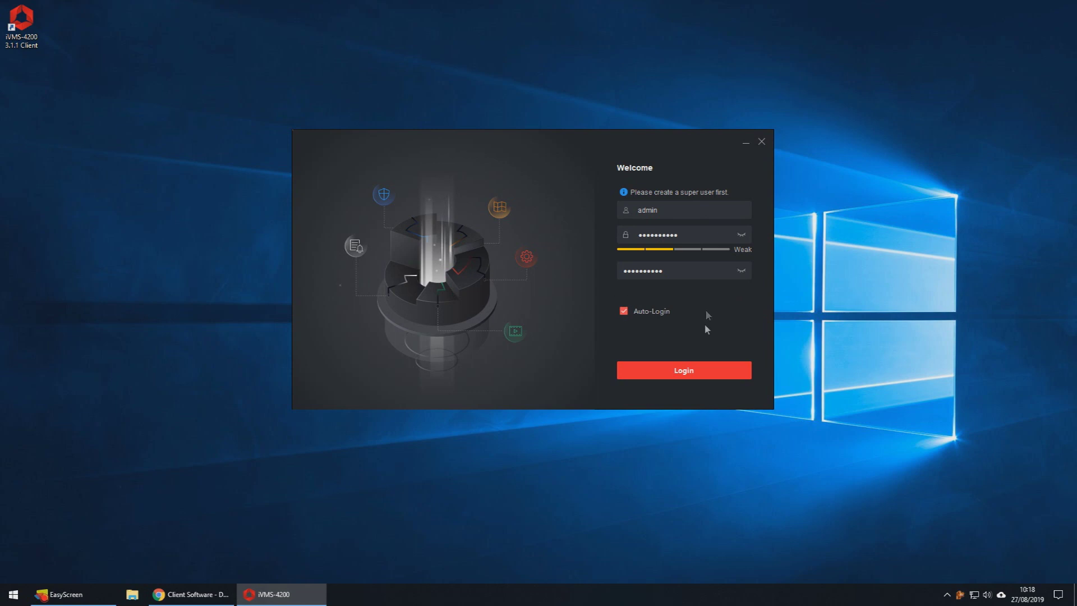
left_click(707, 373)
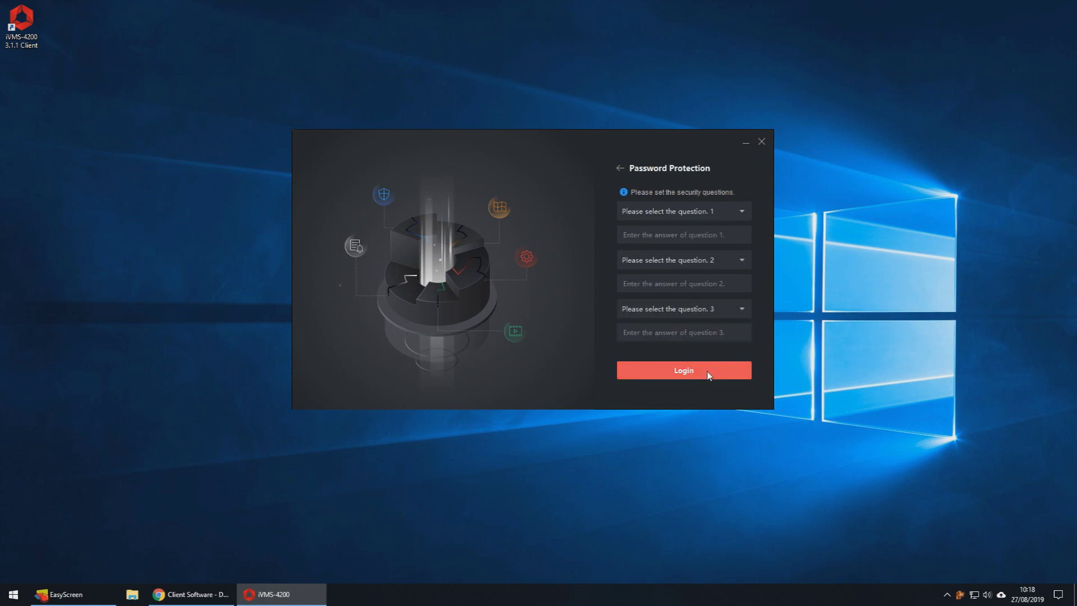
Step: Choose three security questions, answer each, and log in
left_click(734, 218)
left_click(735, 217)
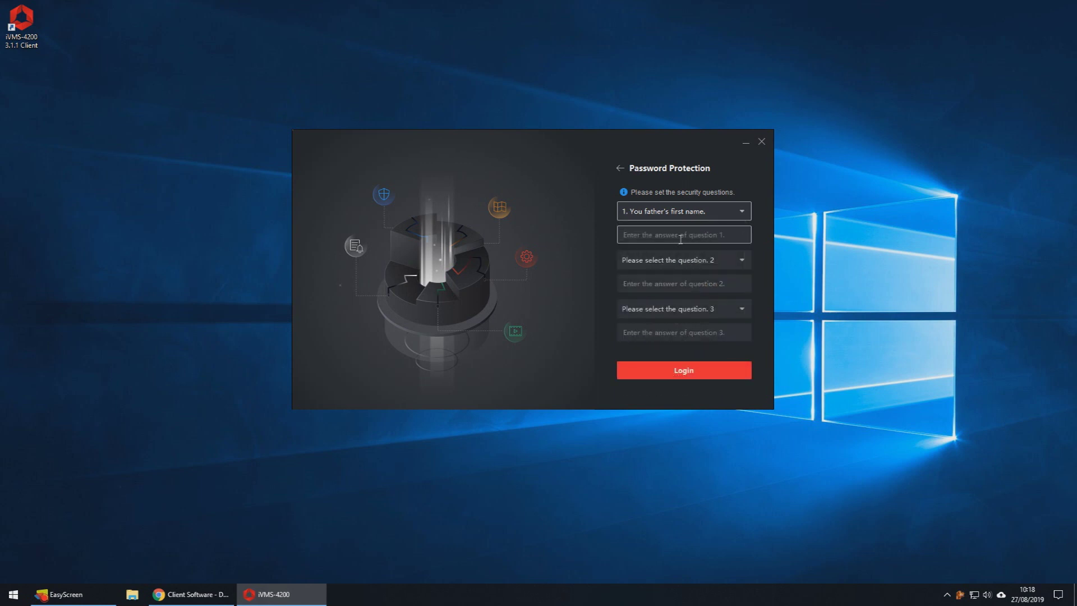
left_click(676, 235)
type("answer")
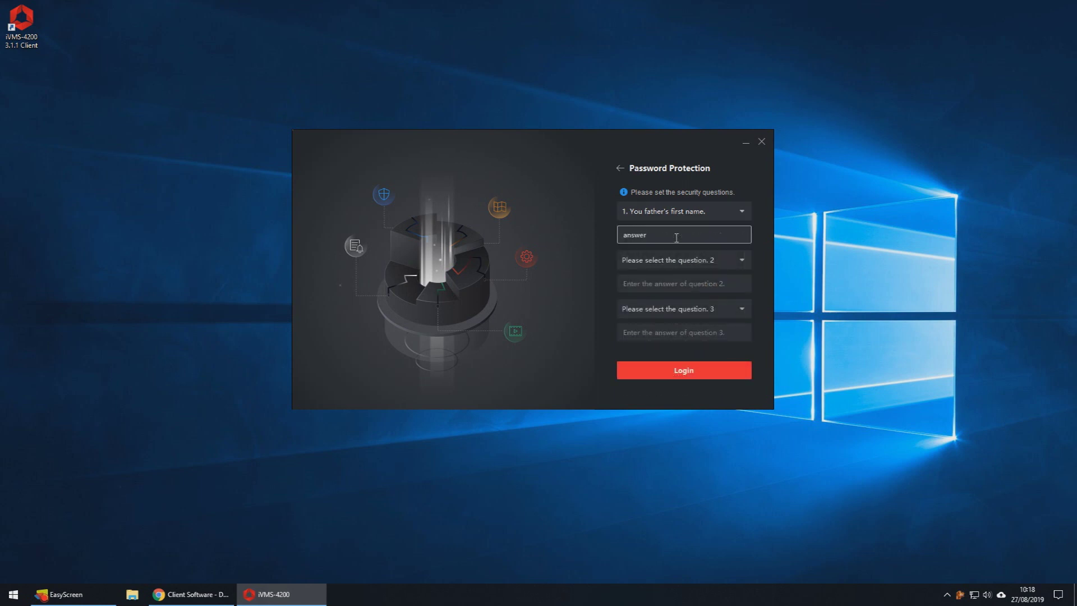
key("Tab")
key("Down")
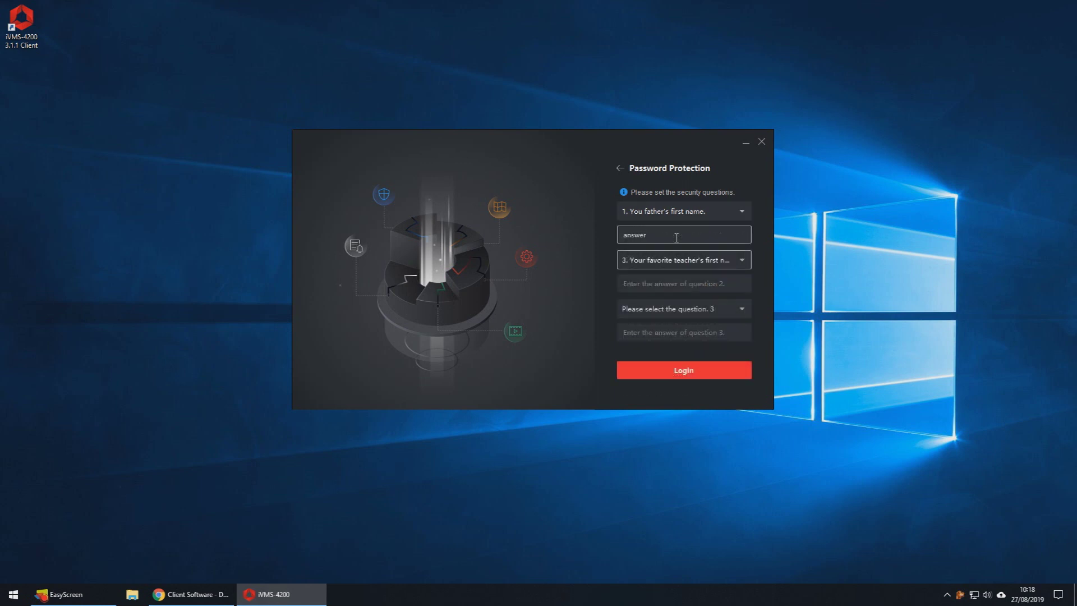
key("Tab")
type("answer")
key("Tab")
key("Down")
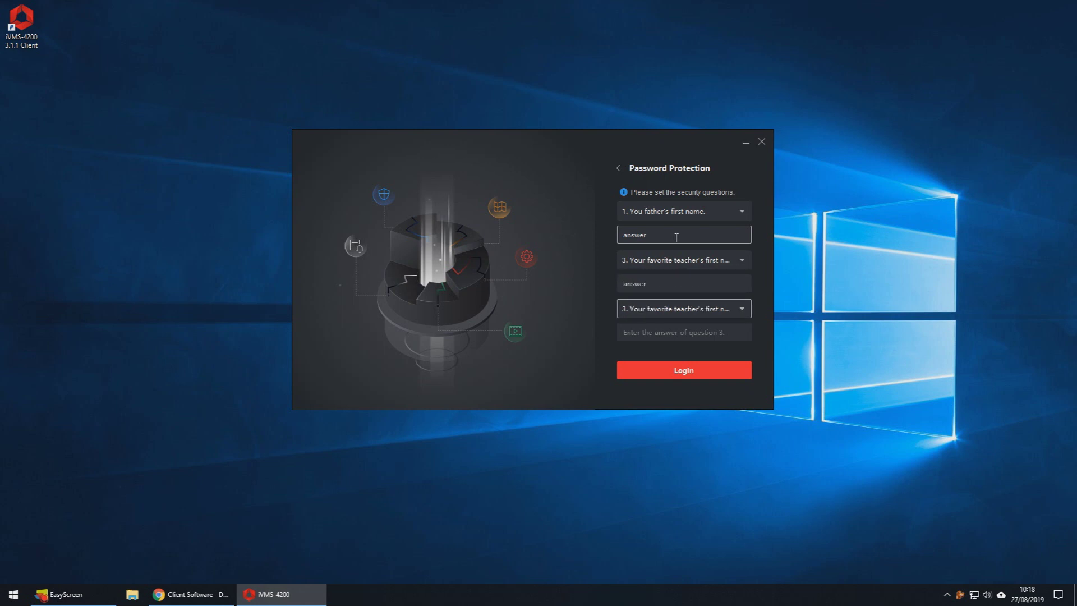
key("Down")
key("Tab")
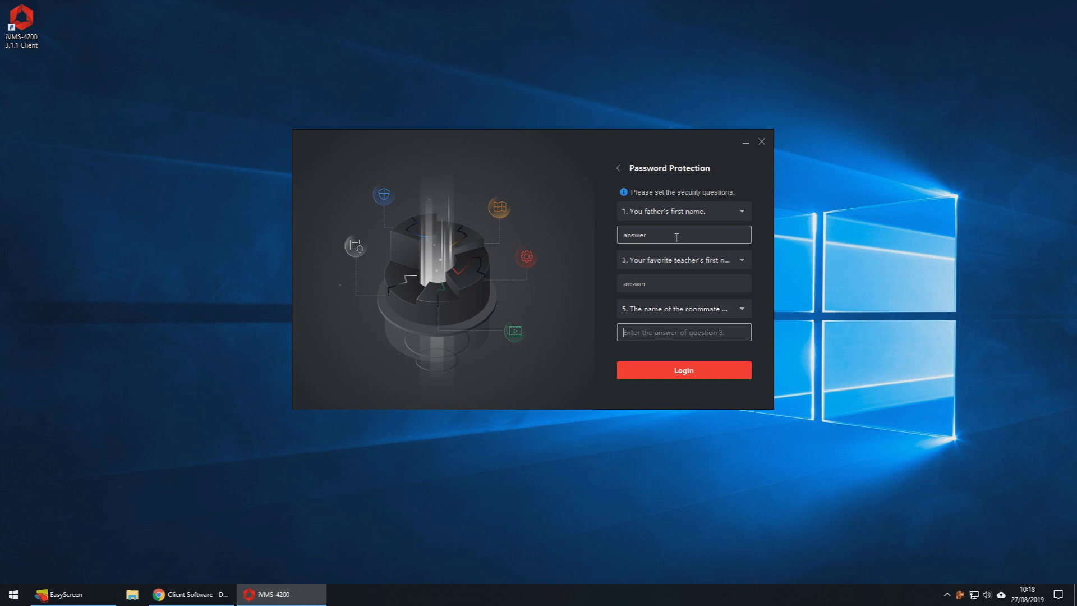
type("answer")
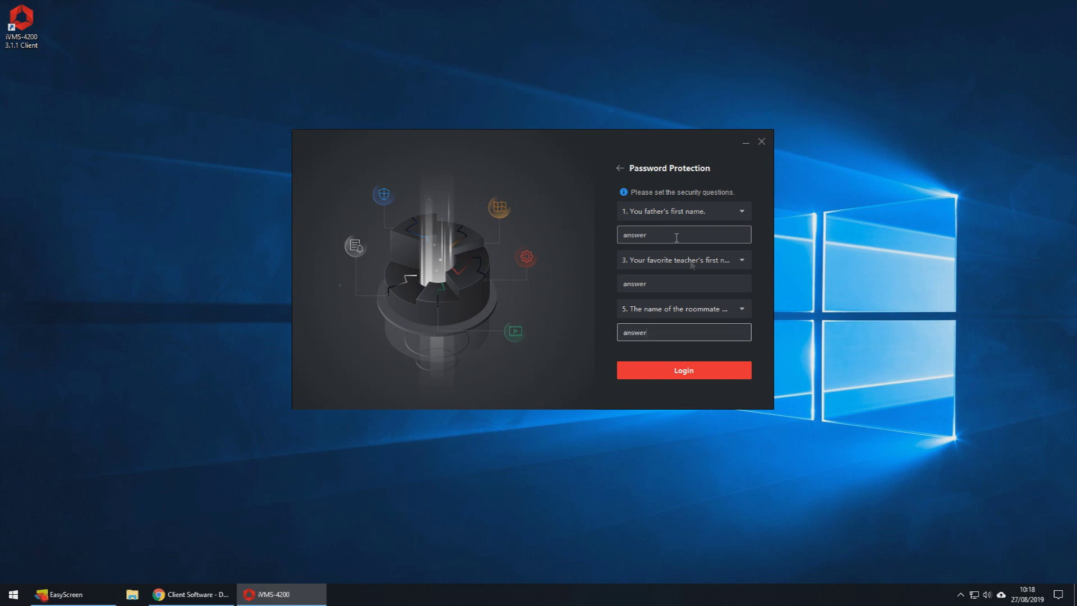
left_click(695, 368)
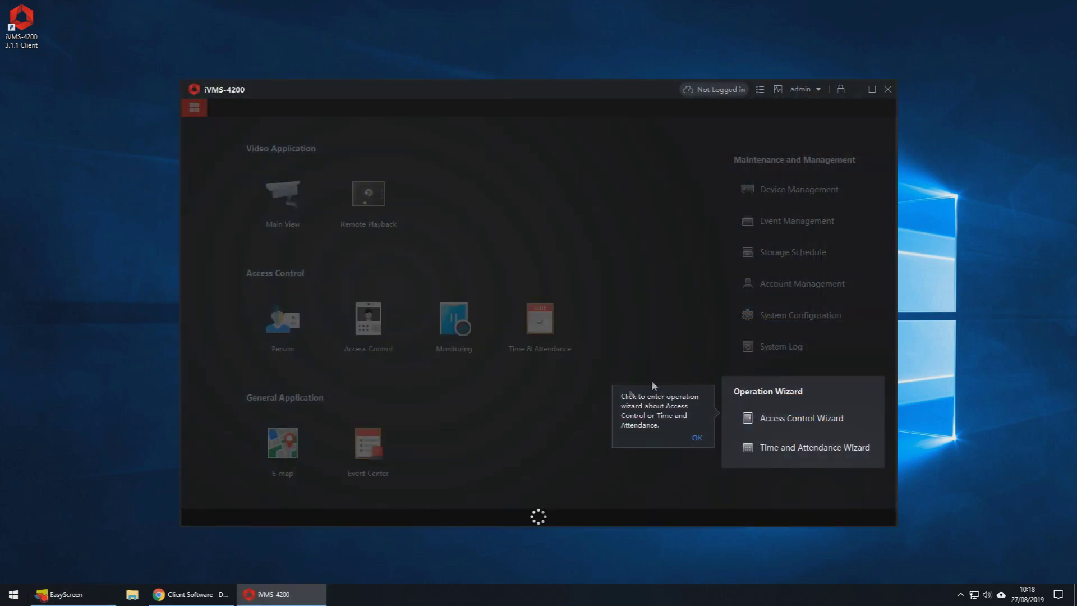
Step: Dismiss the Operation Wizard and backup tips, then go to Device Management
left_click(695, 439)
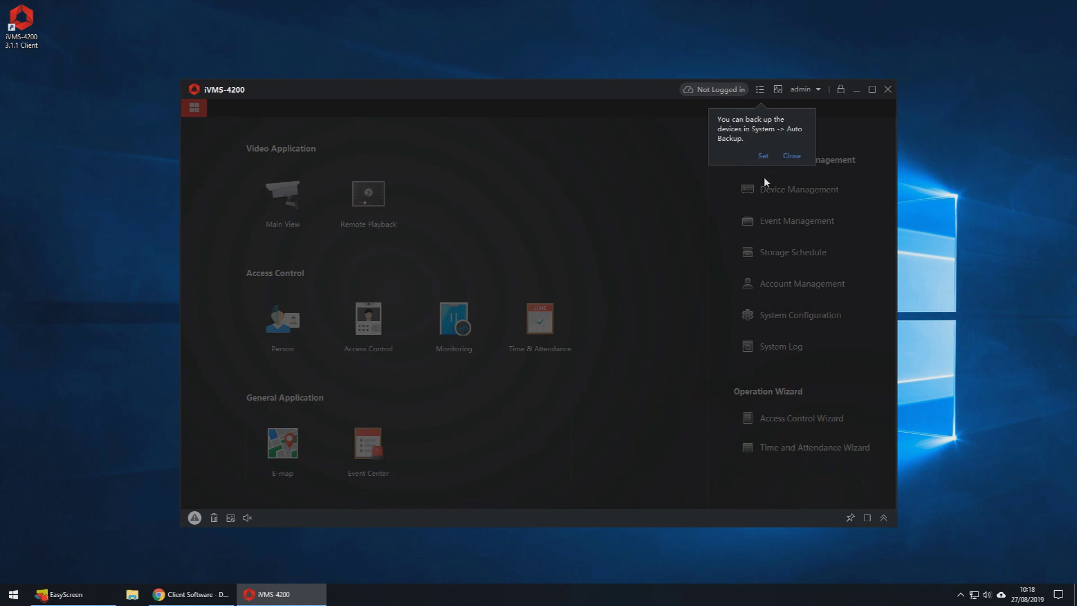
left_click(786, 156)
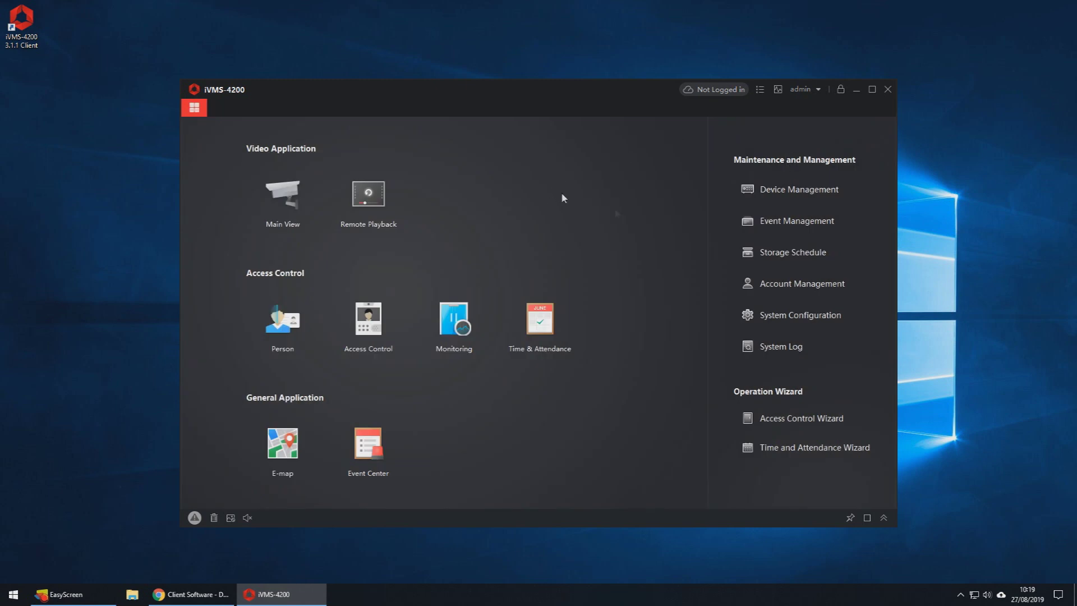
left_click(862, 192)
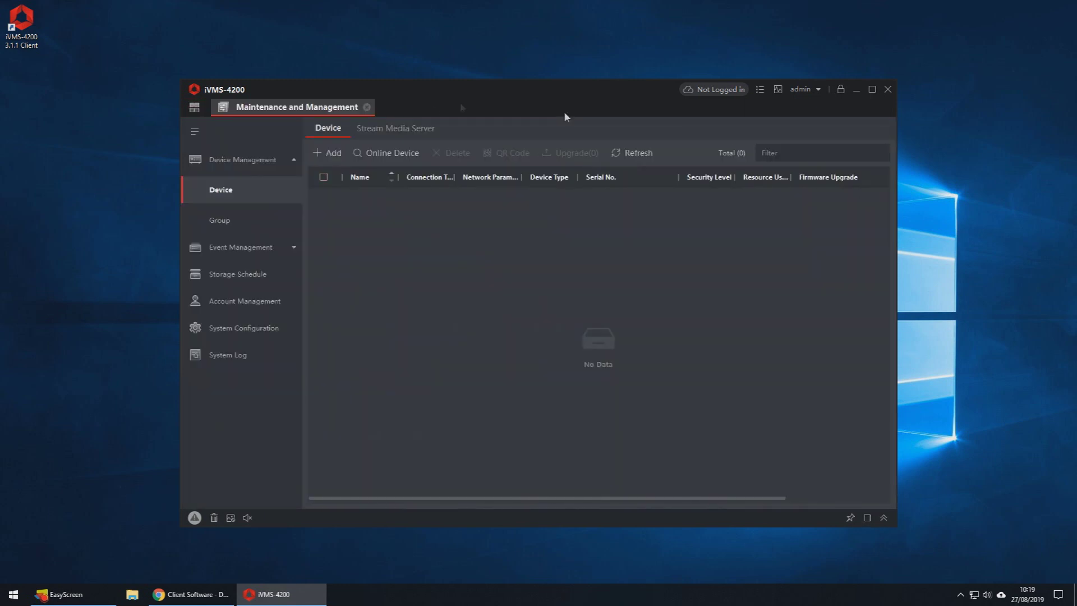
Step: List online devices, allowing the firewall prompt, and select the first detected recorder
left_click(405, 159)
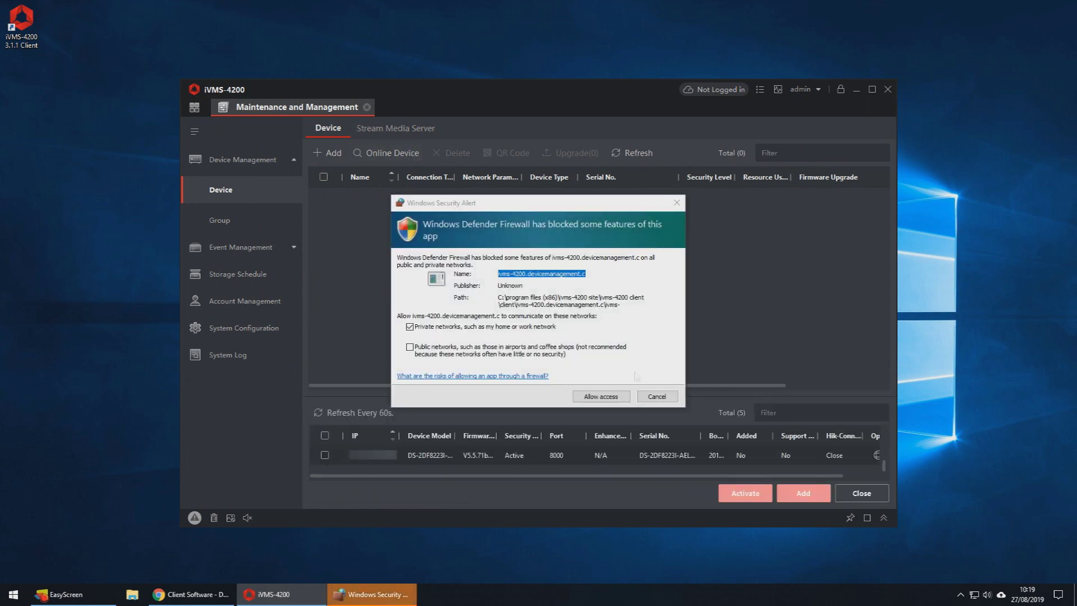
left_click(619, 398)
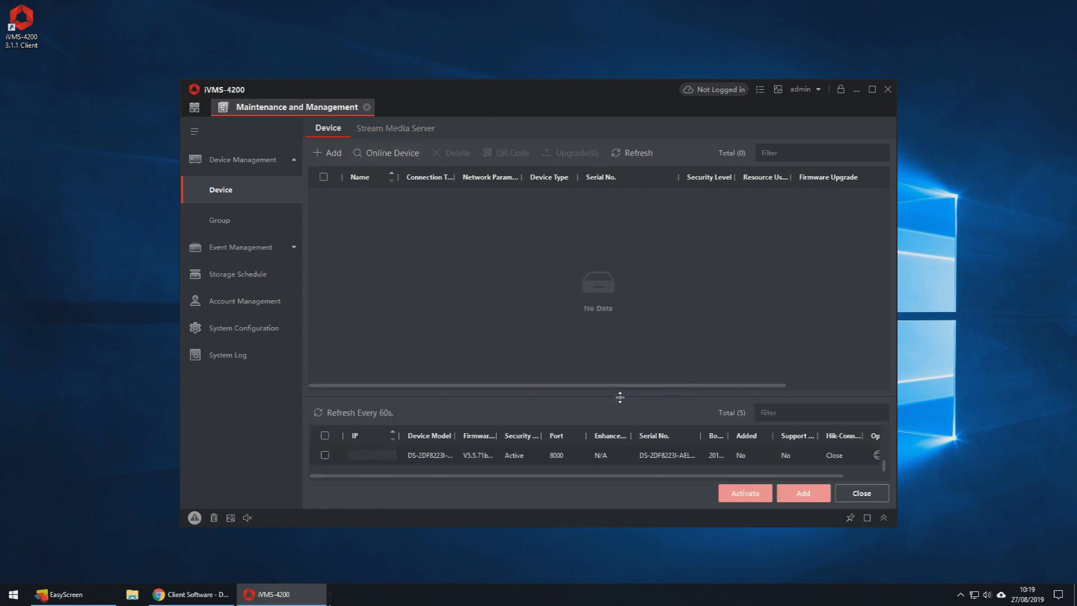
left_click_drag(620, 397, 620, 349)
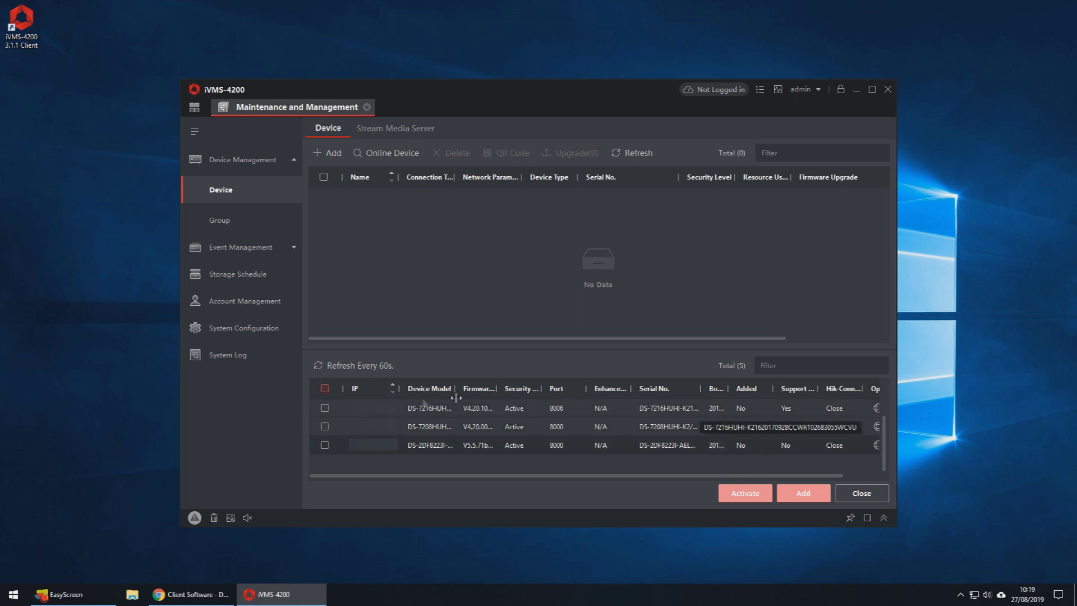
left_click(325, 408)
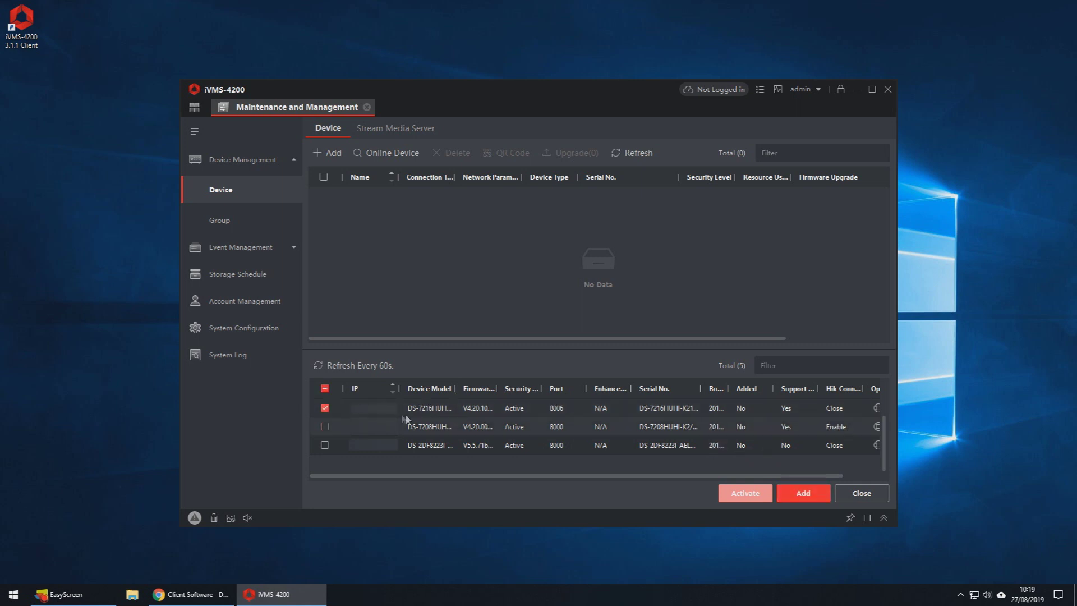
Step: Add the recorder named CCTV on port 8006 with user admin and its password
left_click(794, 497)
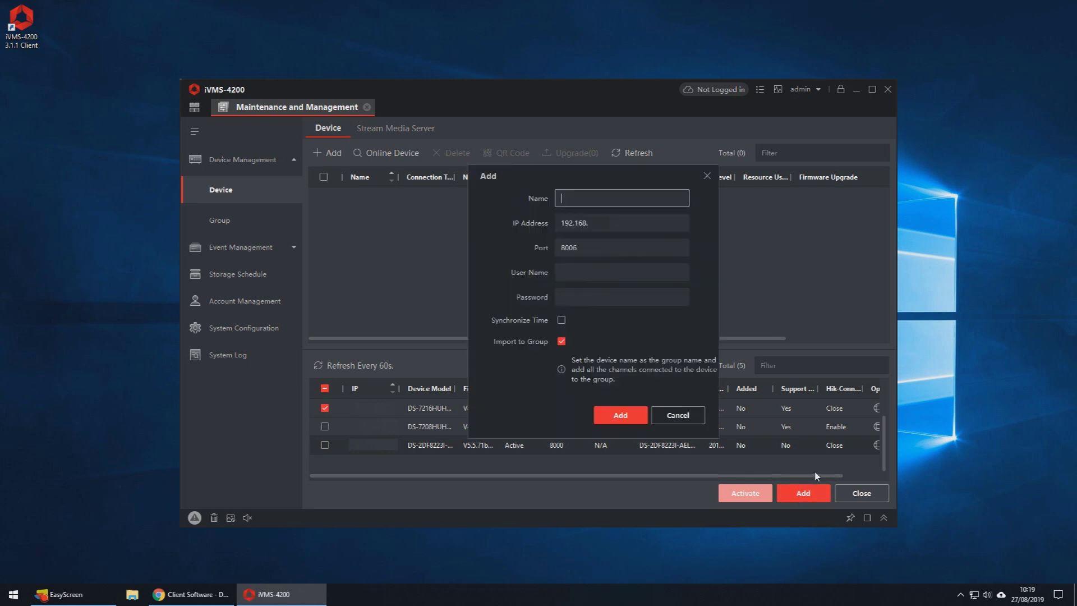
type("CCTV")
key("Tab")
key("Tab")
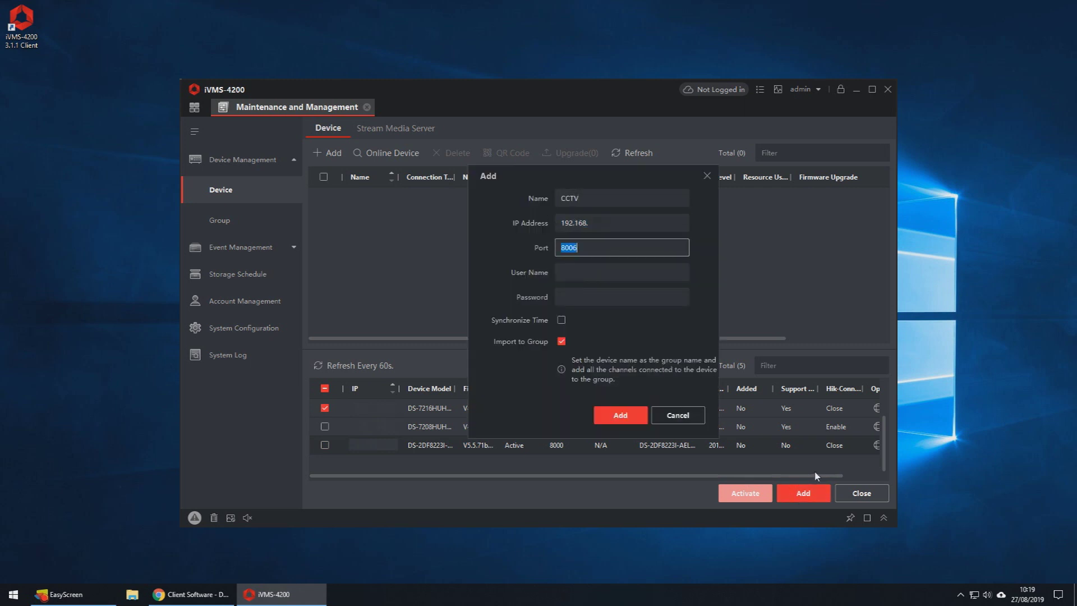
key("Tab")
type("admin")
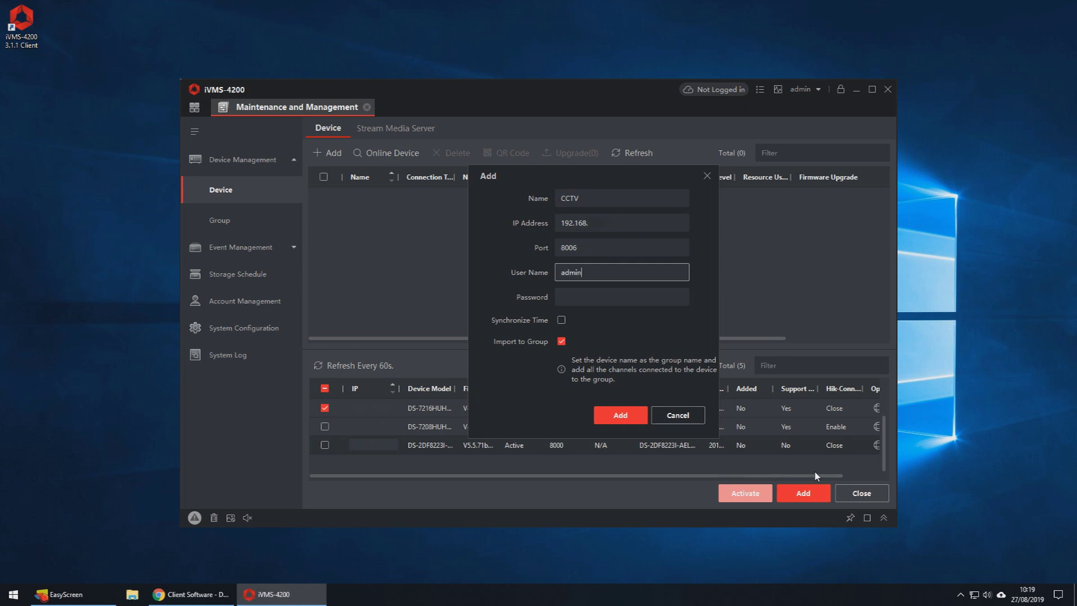
key("Tab")
type("•••••••••••")
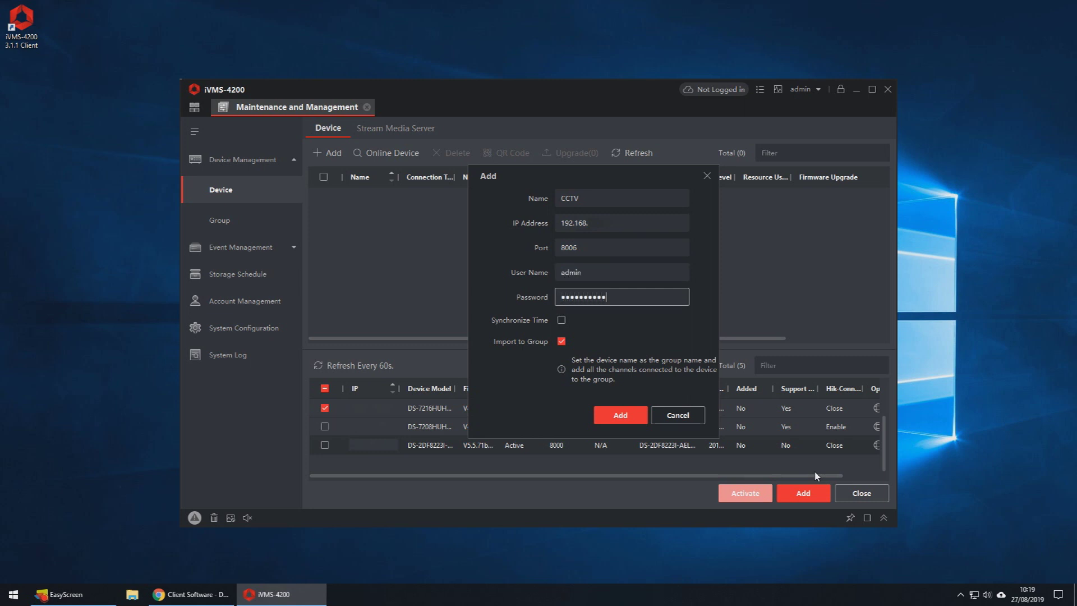
left_click(642, 420)
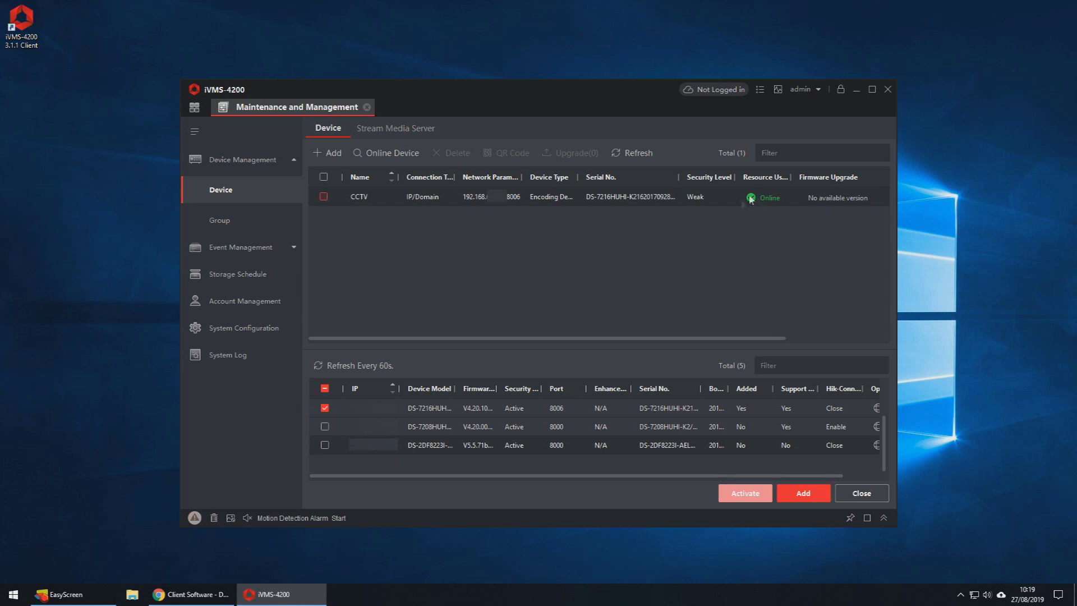
Step: Check CCTV is Online, close Maintenance and Management, and open Remote Playback
mouse_move(745, 200)
left_click(366, 108)
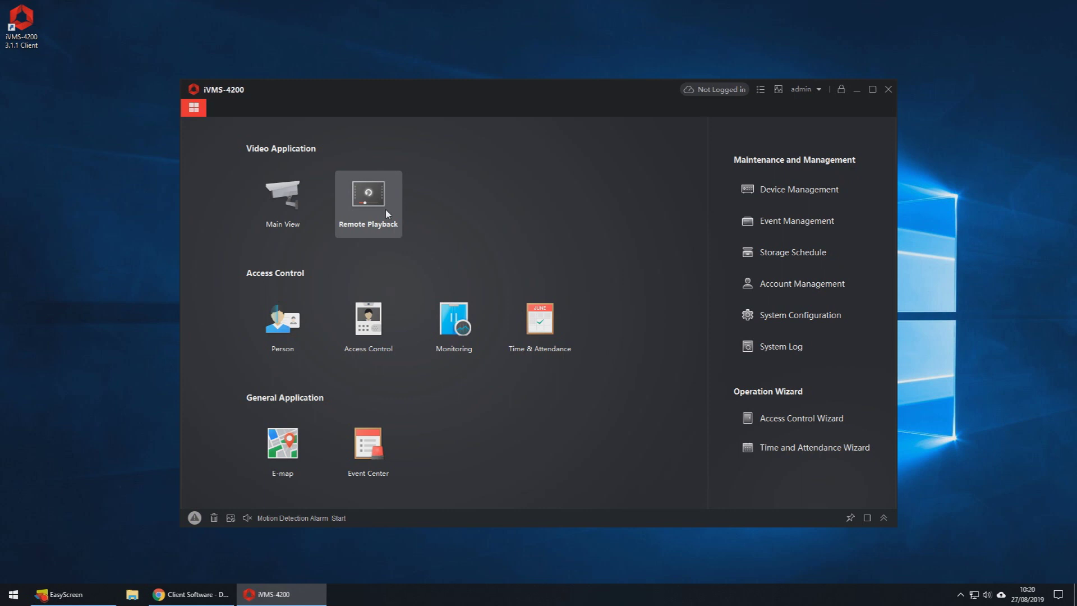
left_click(385, 210)
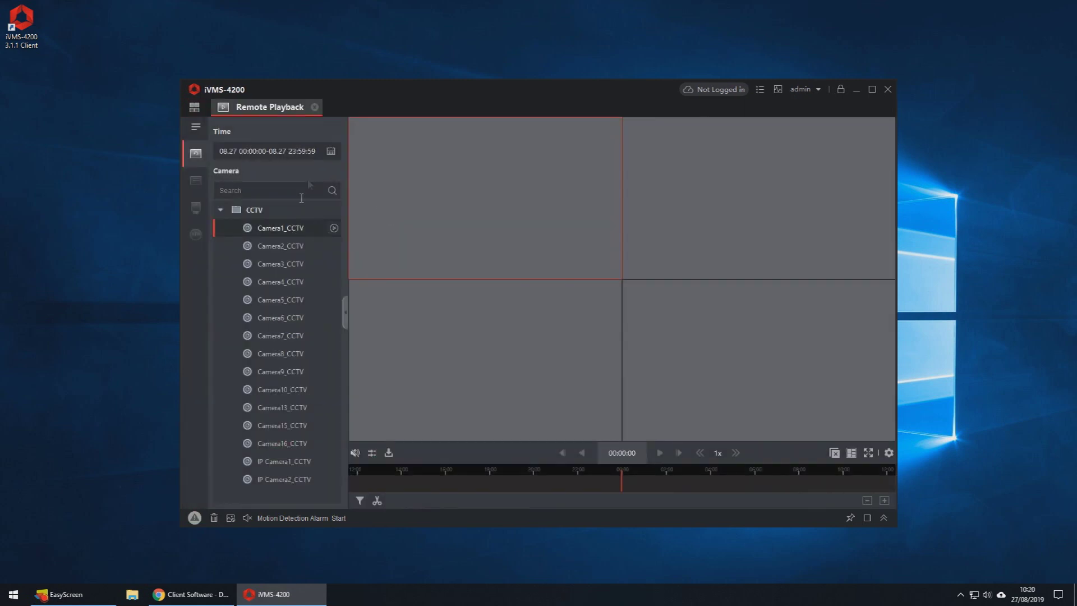
Step: Set the full-day 27 August range, play IP Camera2_CCTV, and maximise its pane
left_click(331, 151)
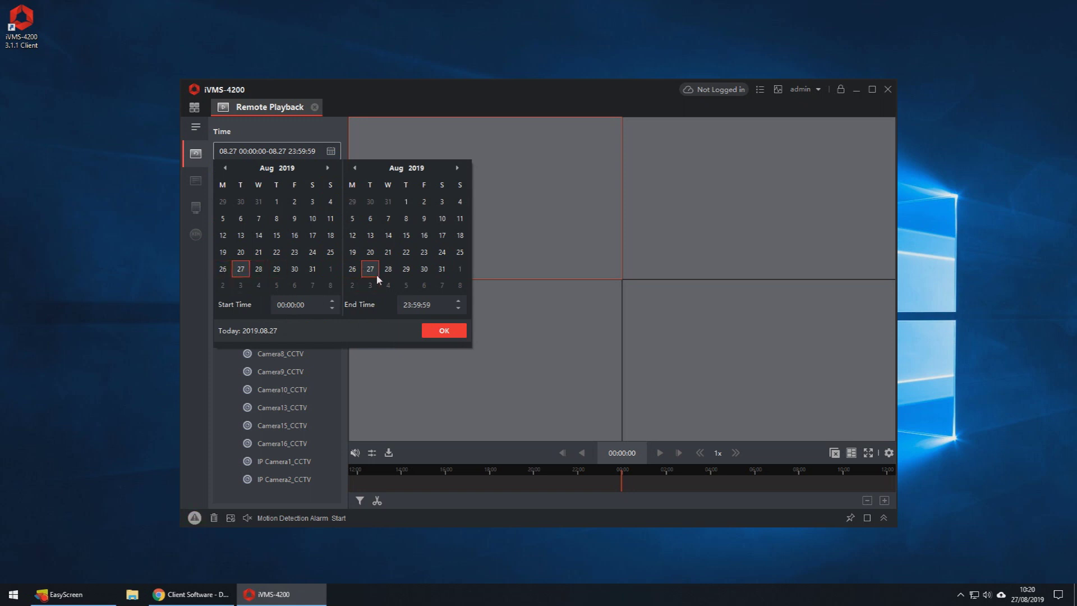
left_click(442, 330)
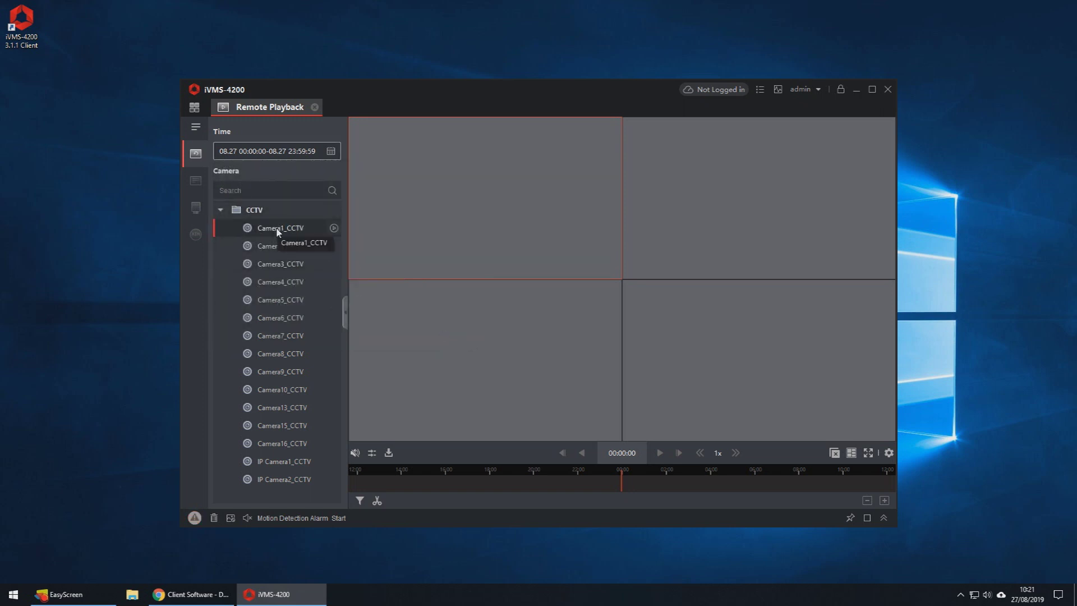
double_click(280, 461)
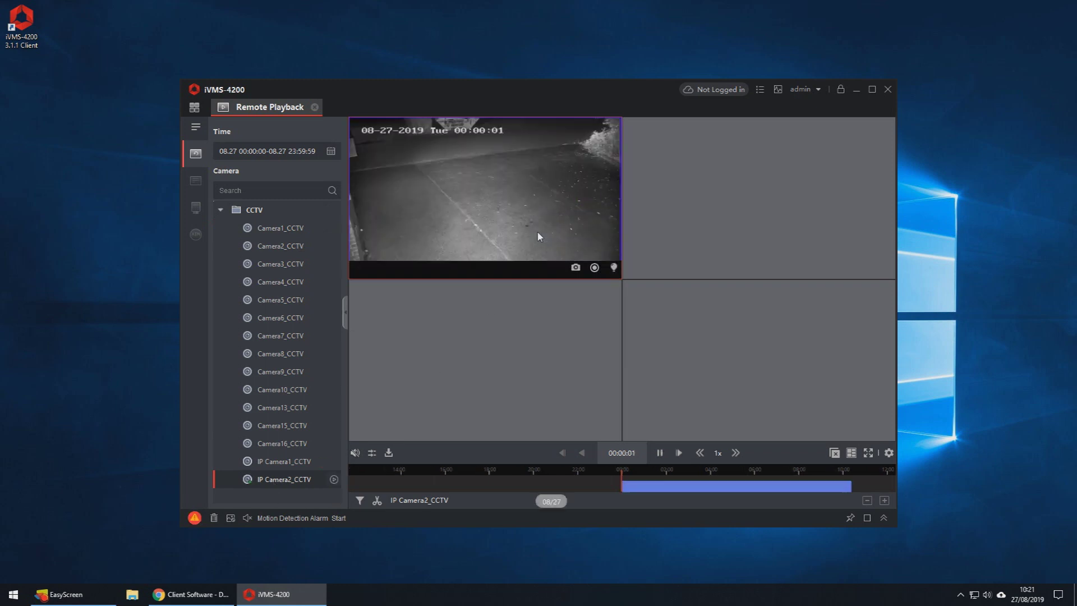
double_click(537, 232)
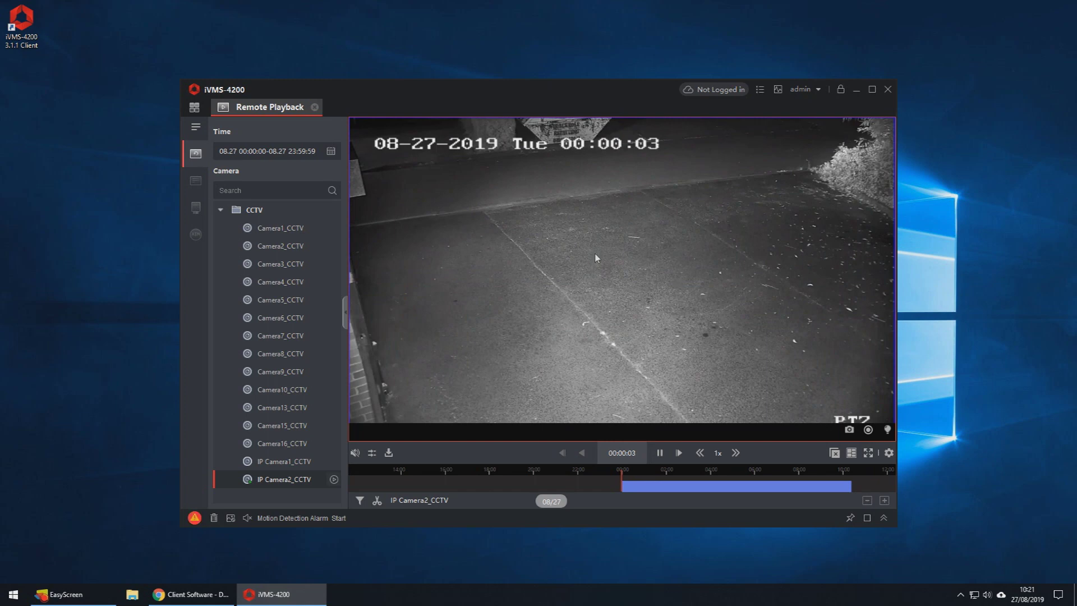
Step: Tick IP Camera2_CCTV in the multi-camera download window, check its start time, then close it unchanged
left_click(392, 457)
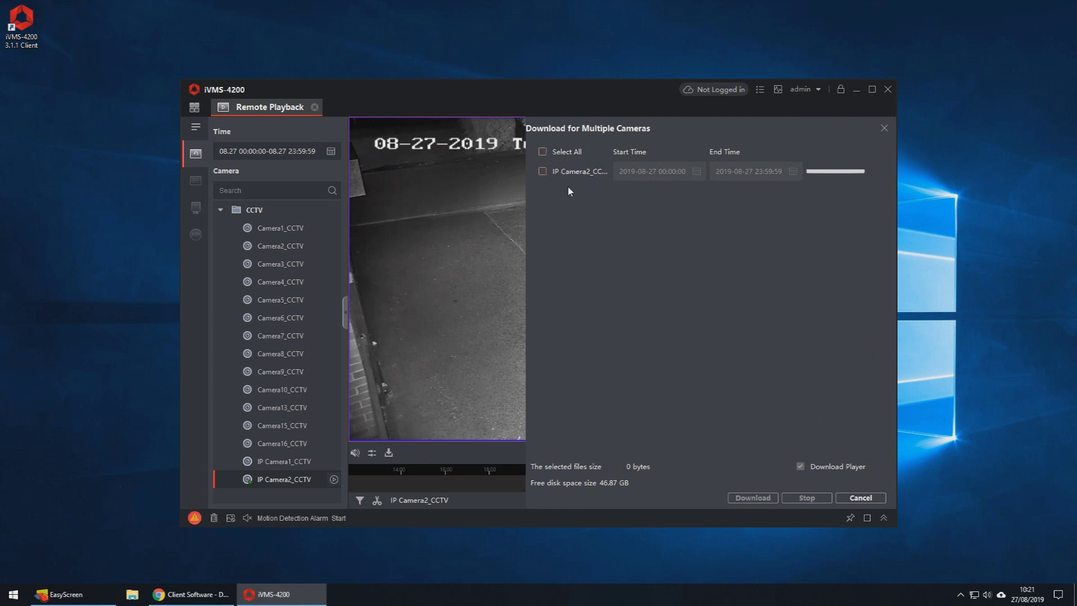
left_click(542, 171)
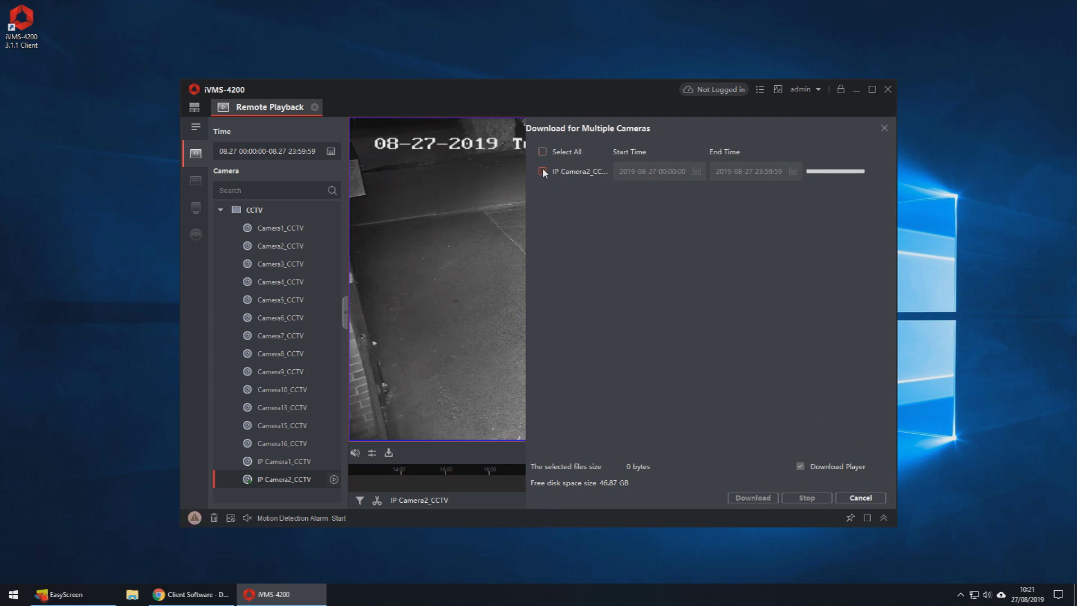
left_click(697, 173)
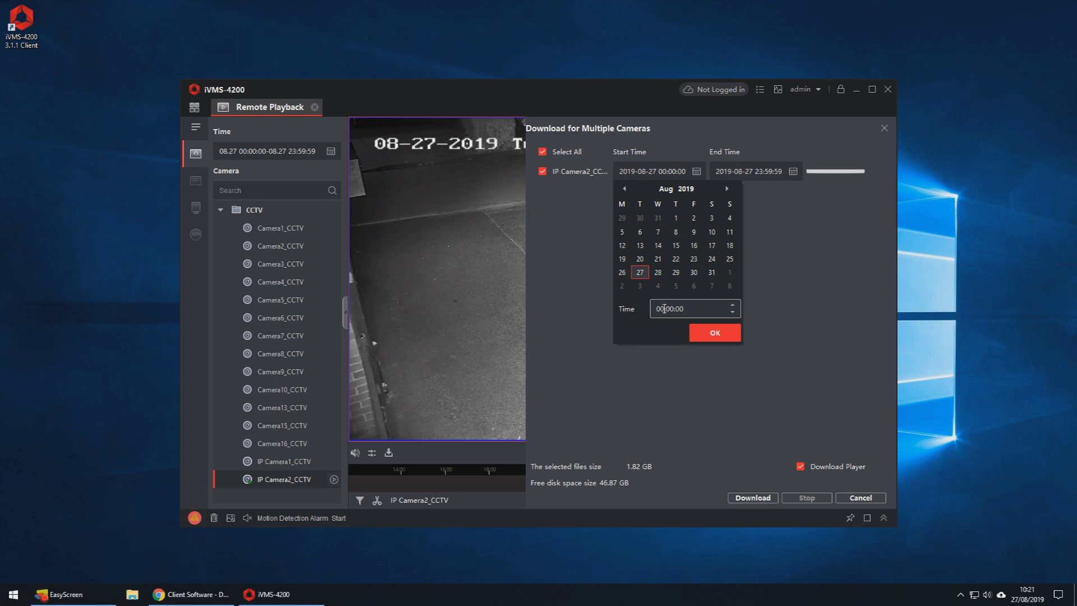
left_click(597, 258)
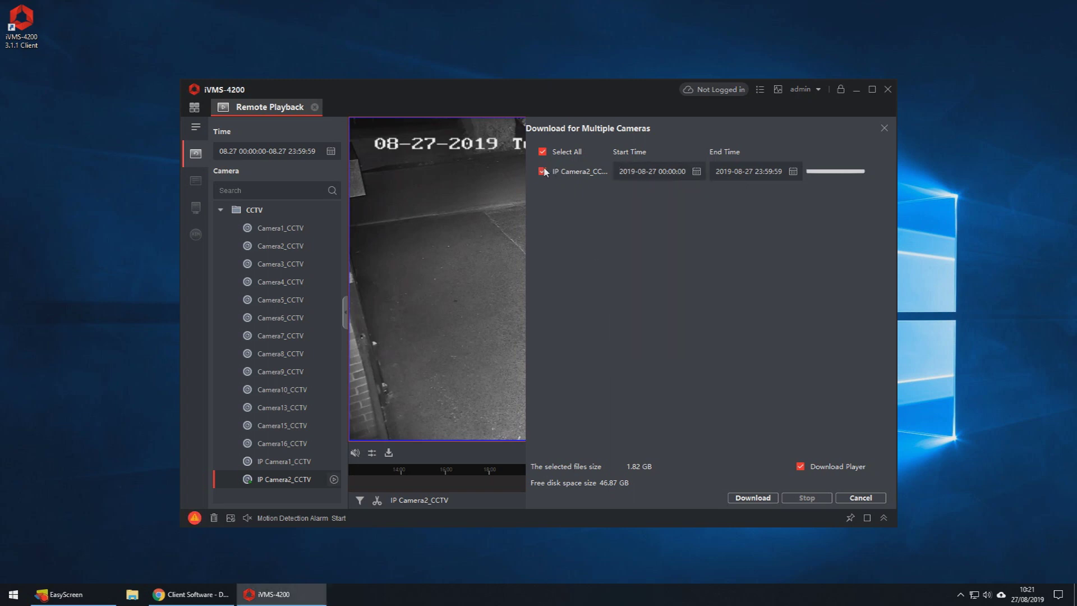
left_click(861, 497)
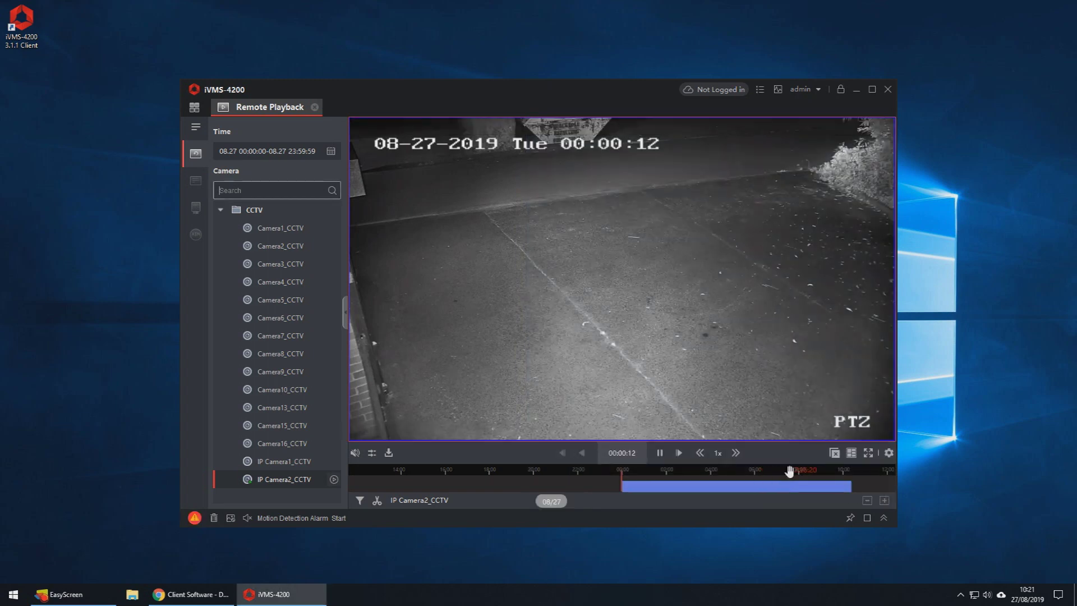
Step: Drag the IP Camera2_CCTV timeline to about 09:00 and reopen the multi-camera download window
left_click_drag(816, 472, 595, 487)
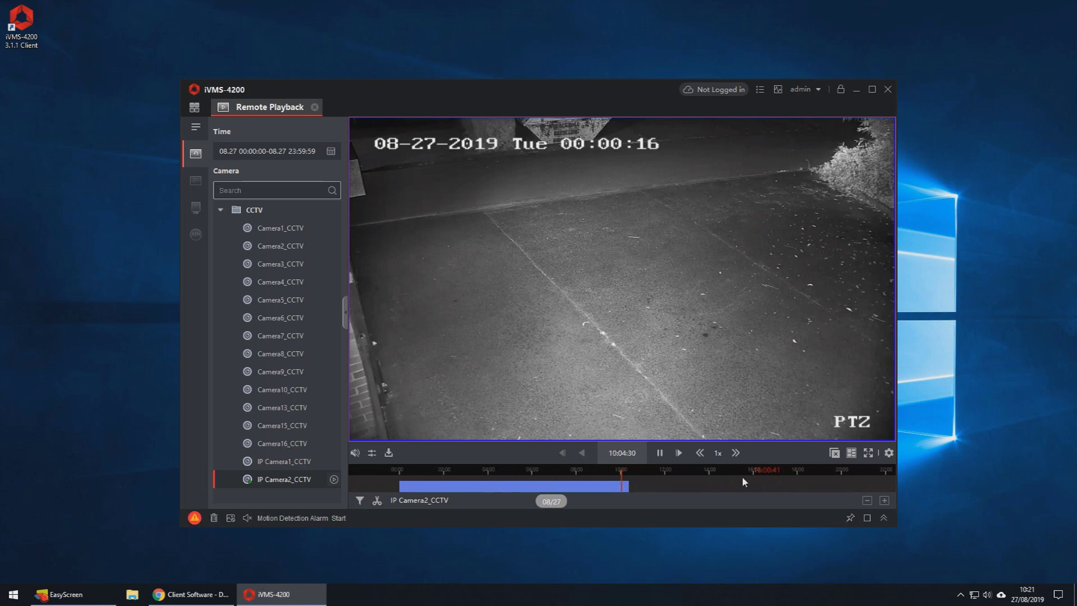
mouse_move(656, 476)
left_mouse_down()
mouse_move(678, 474)
mouse_move(660, 473)
left_mouse_up()
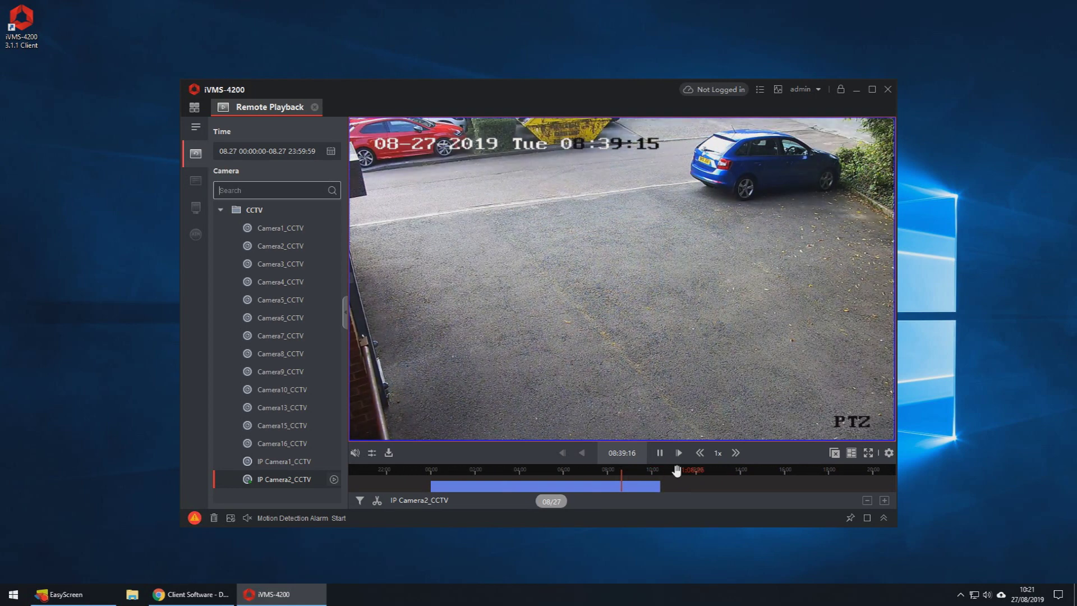
mouse_move(677, 471)
left_mouse_down()
mouse_move(658, 474)
mouse_move(669, 474)
left_mouse_up()
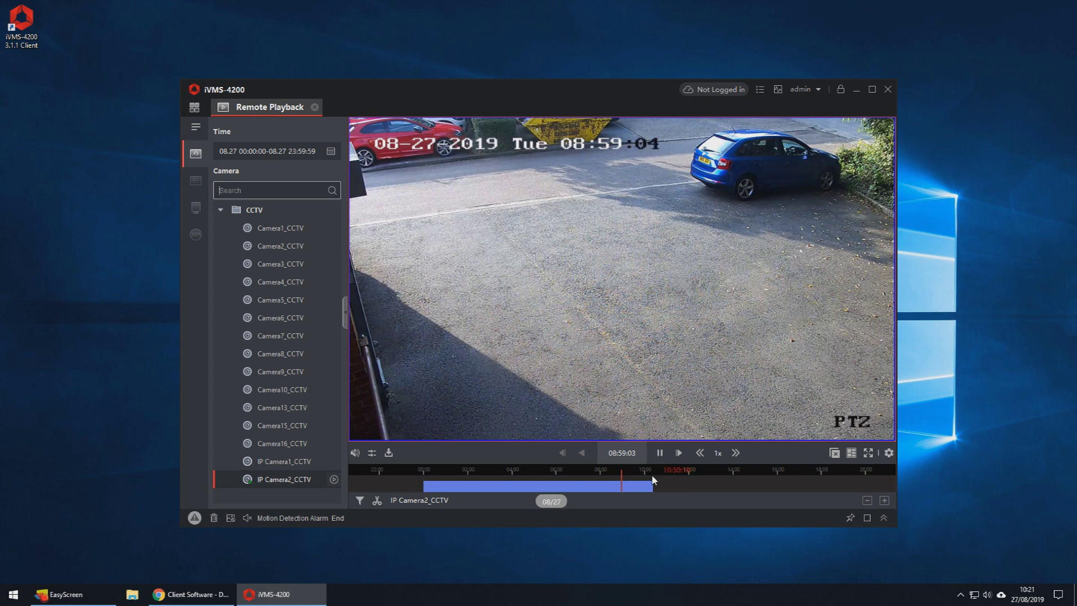
left_click(389, 453)
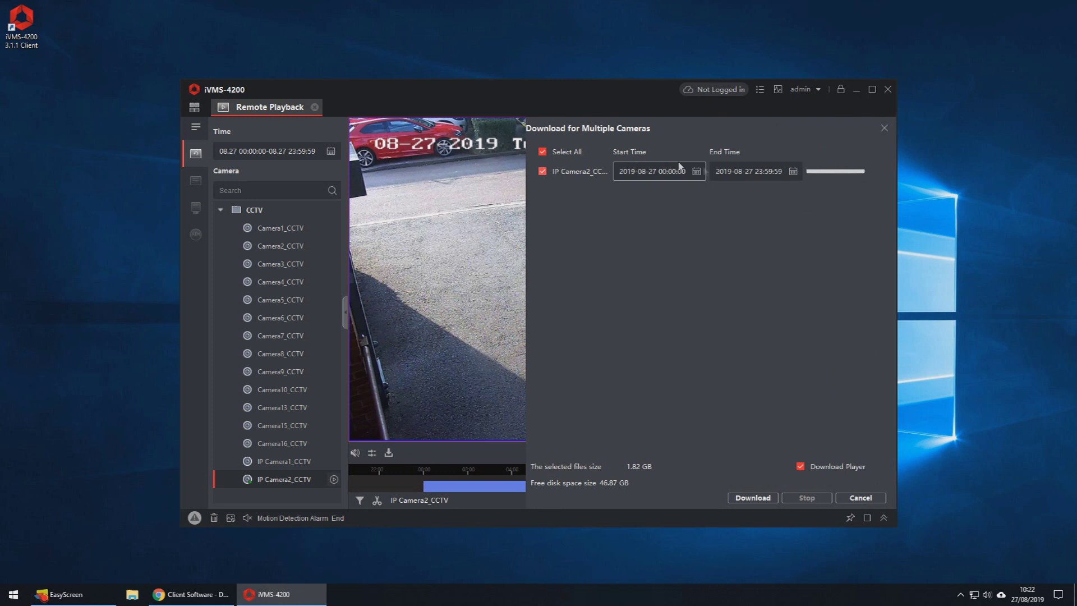
Step: Set IP Camera2_CCTV's range to 09:00:00–09:05:00 and download the 16.76 MB clip
left_click(696, 171)
left_click(660, 308)
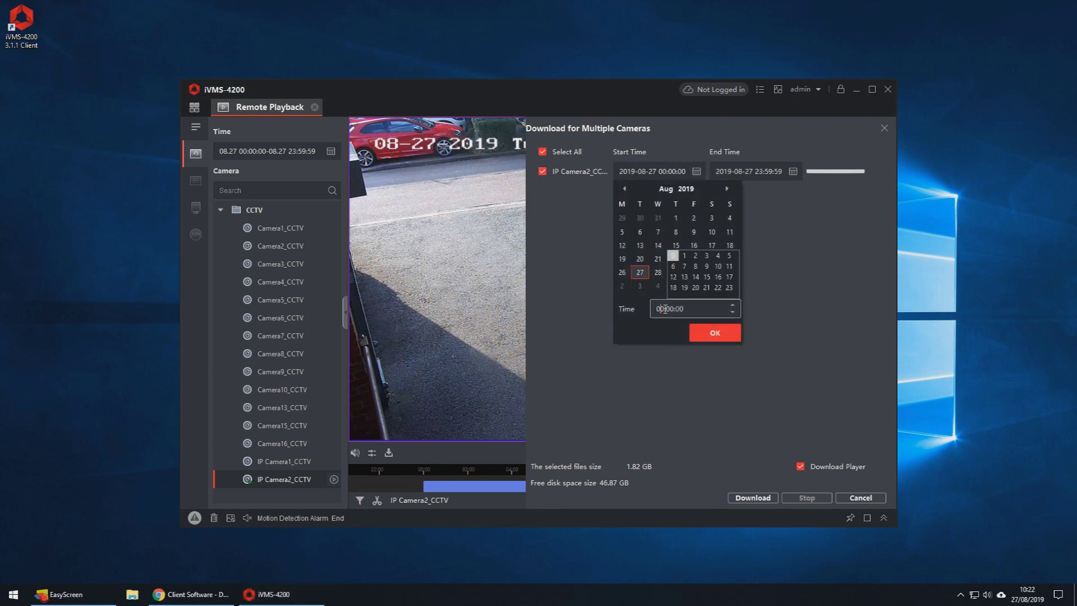
type("09")
left_click(715, 332)
left_click(793, 172)
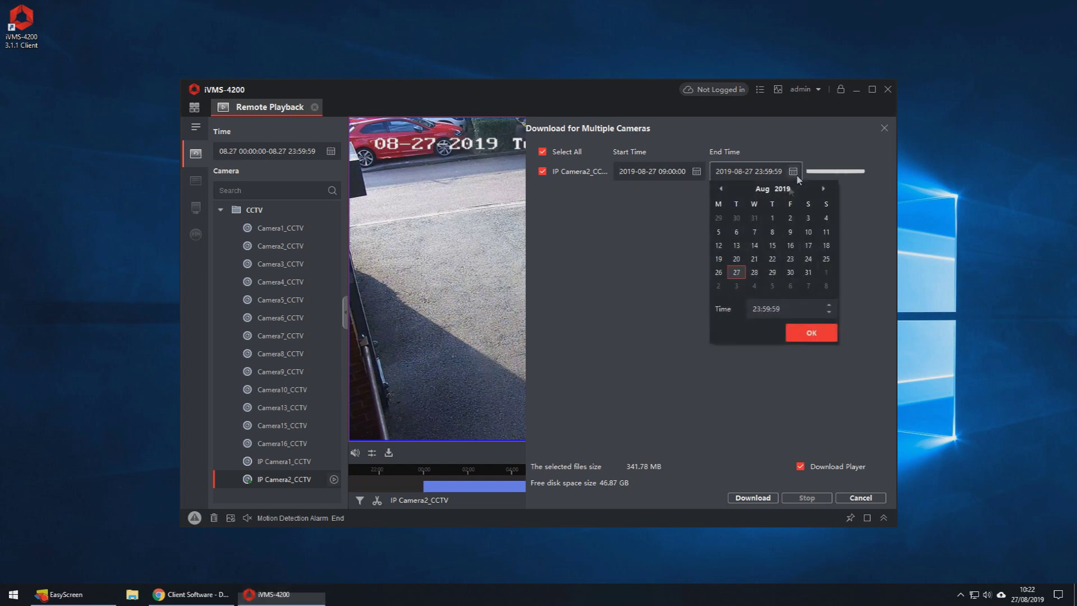
left_click(749, 308)
key("BackSpace")
type("09:")
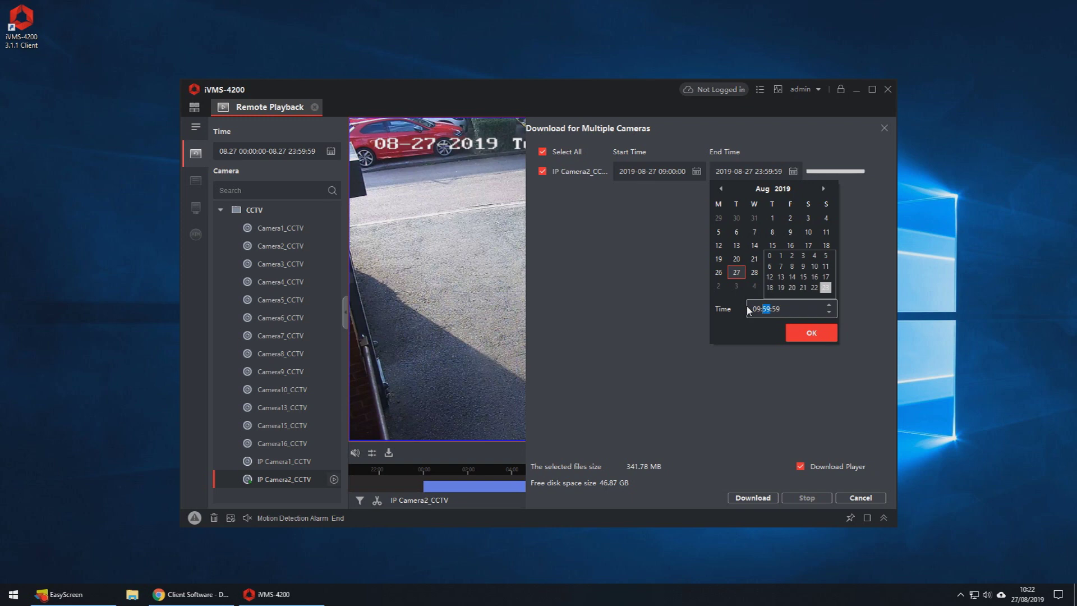
type("05")
left_click(805, 328)
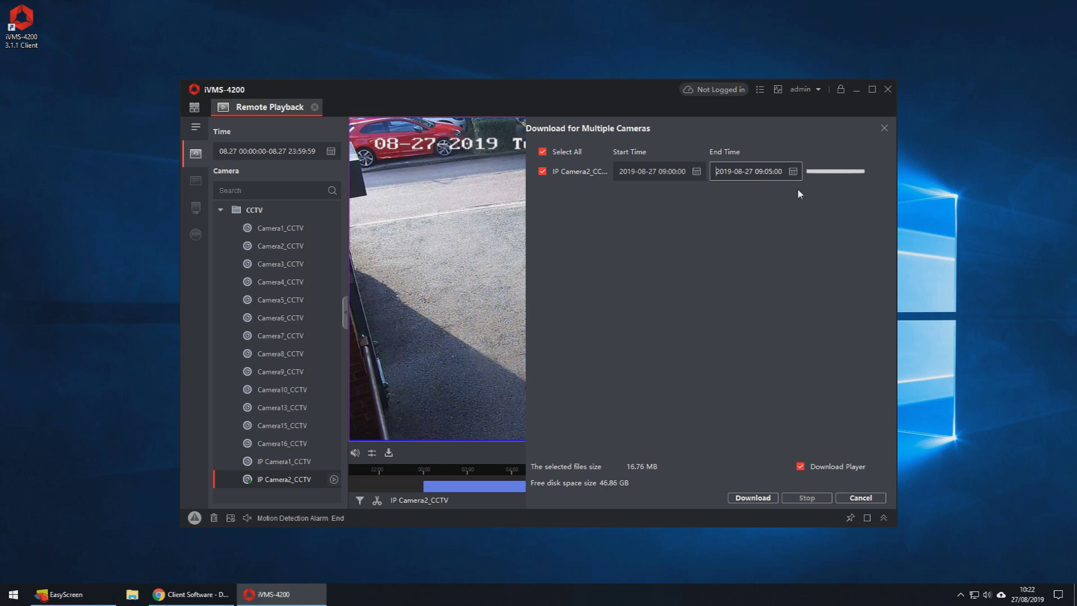
left_click(753, 498)
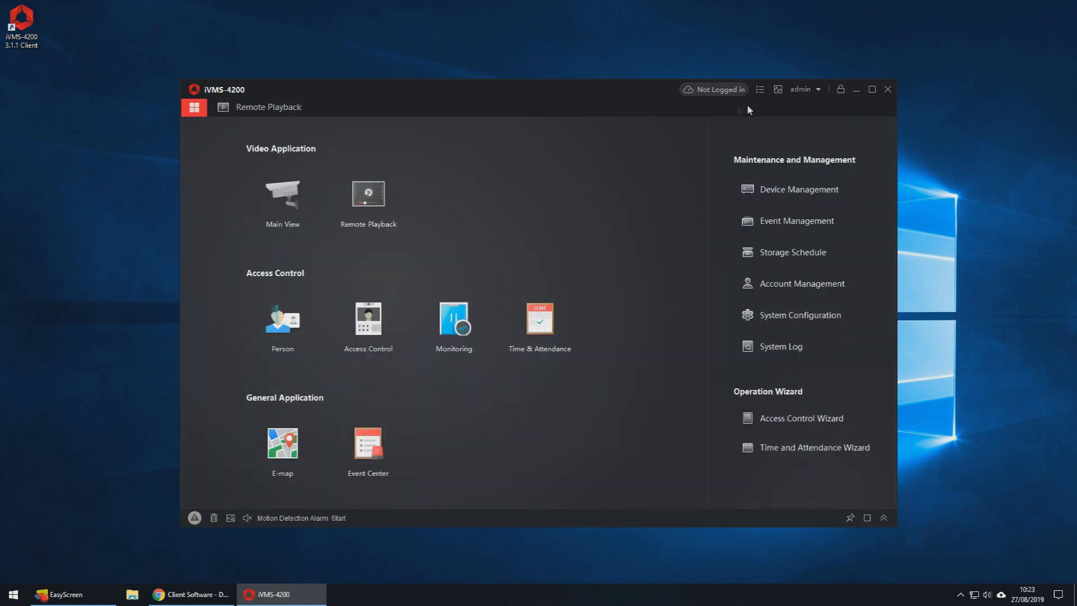
Step: Open Maintenance and Management and go to System Configuration's General settings
left_click(841, 319)
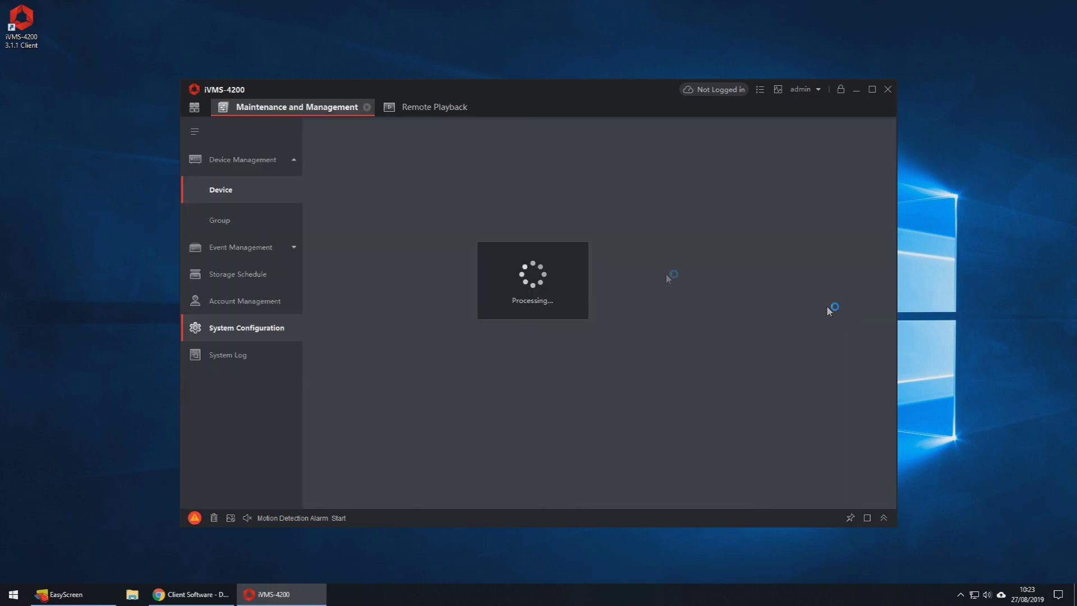
left_click(269, 328)
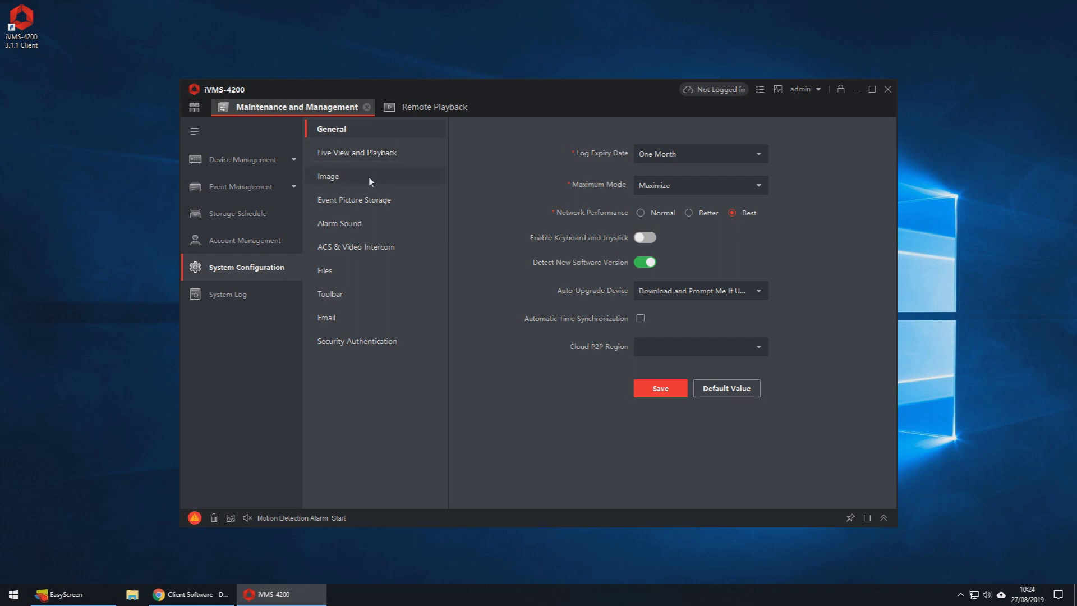
Step: Copy the video save path C:/Users/Public/iVMS-4200 Site/UserData/Video/ from Files settings, then launch File Explorer
left_click(358, 268)
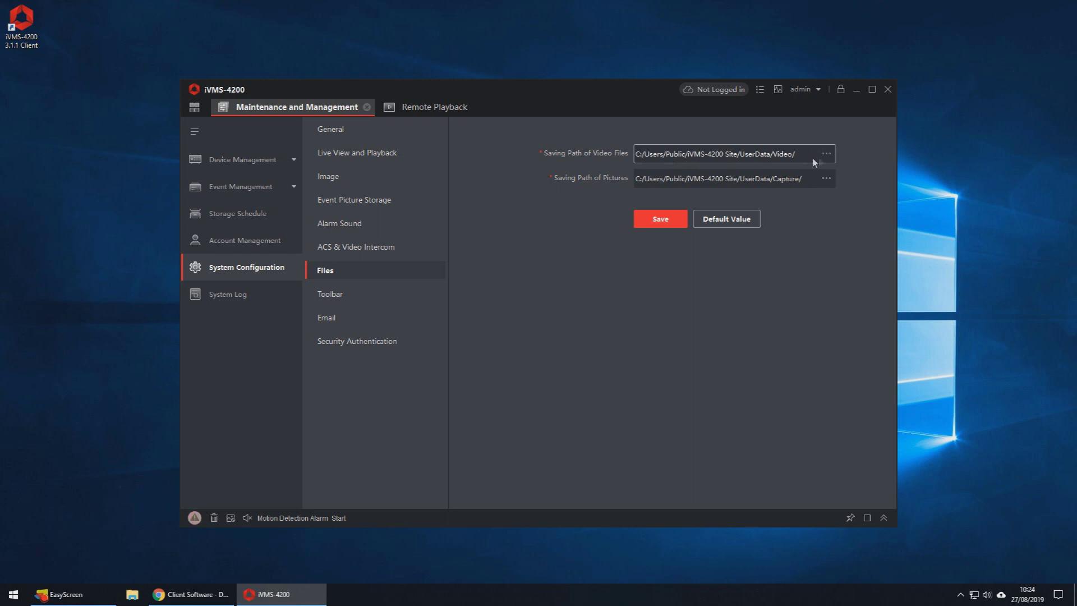
left_click(827, 155)
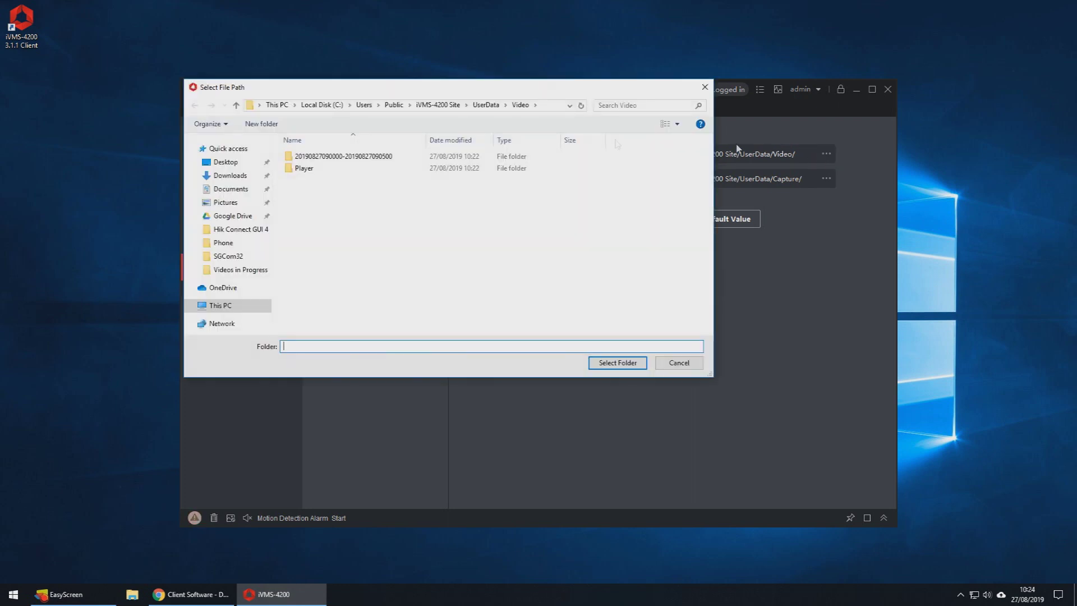
left_click(547, 110)
key("ctrl+c")
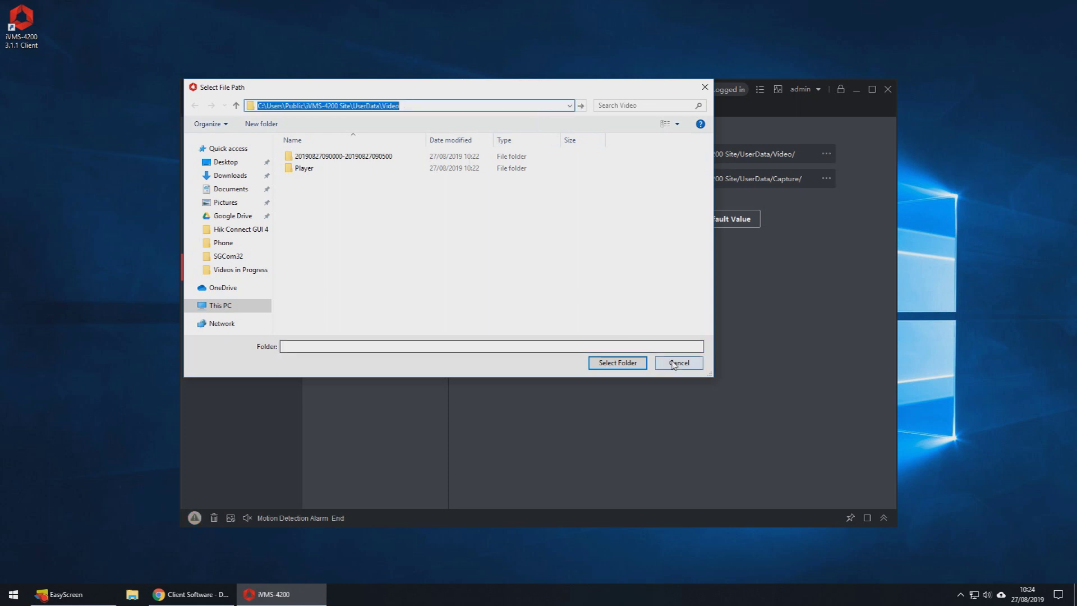
left_click(673, 363)
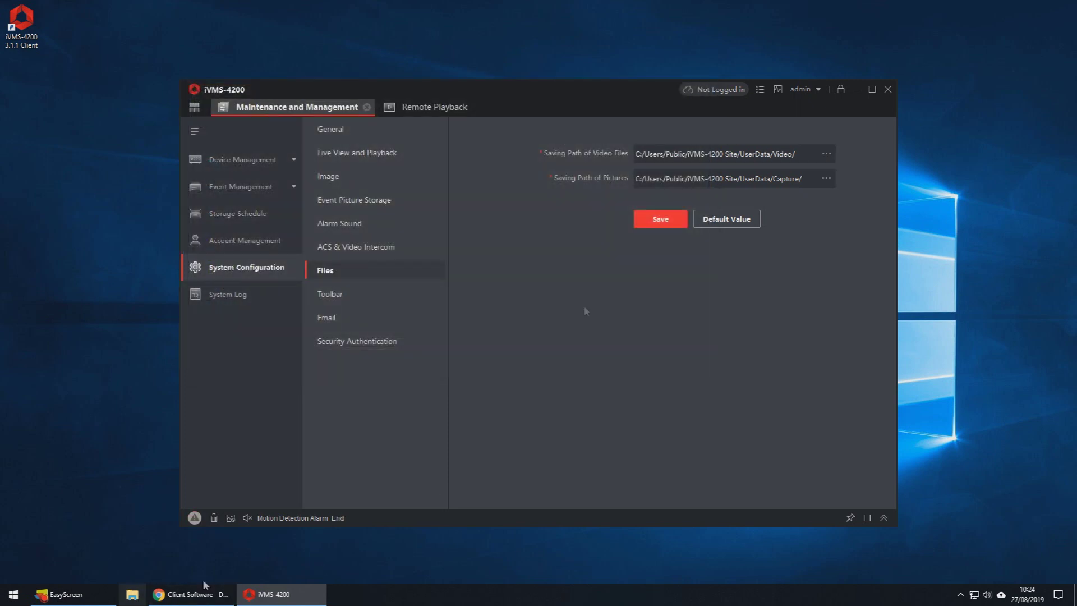
left_click(131, 594)
Step: Paste the Video path into File Explorer, check the clip folder, then open the Player folder
left_click(449, 184)
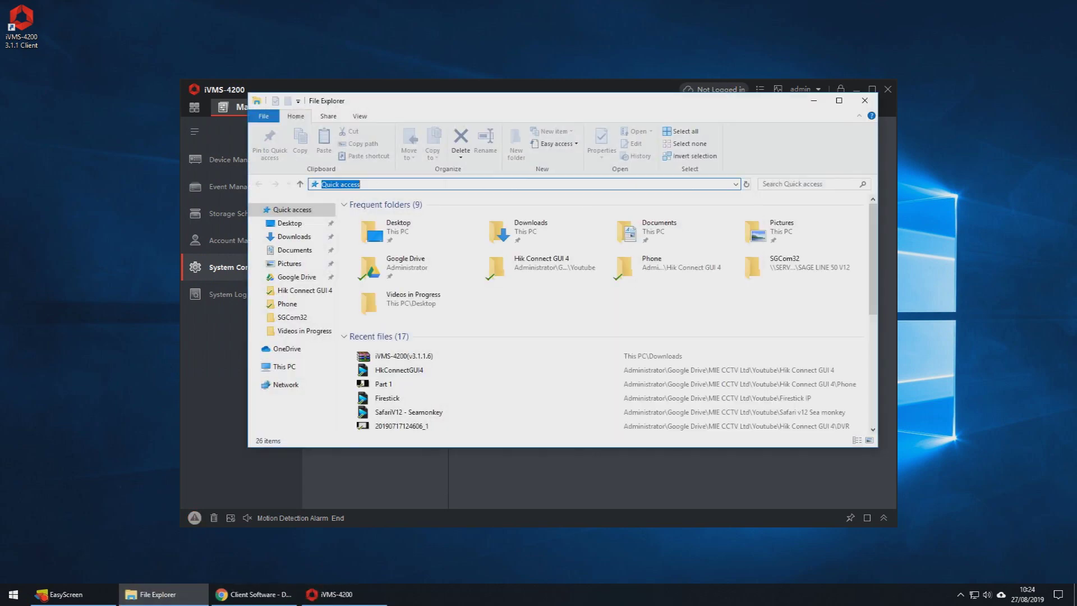
key("ctrl+v")
key("Return")
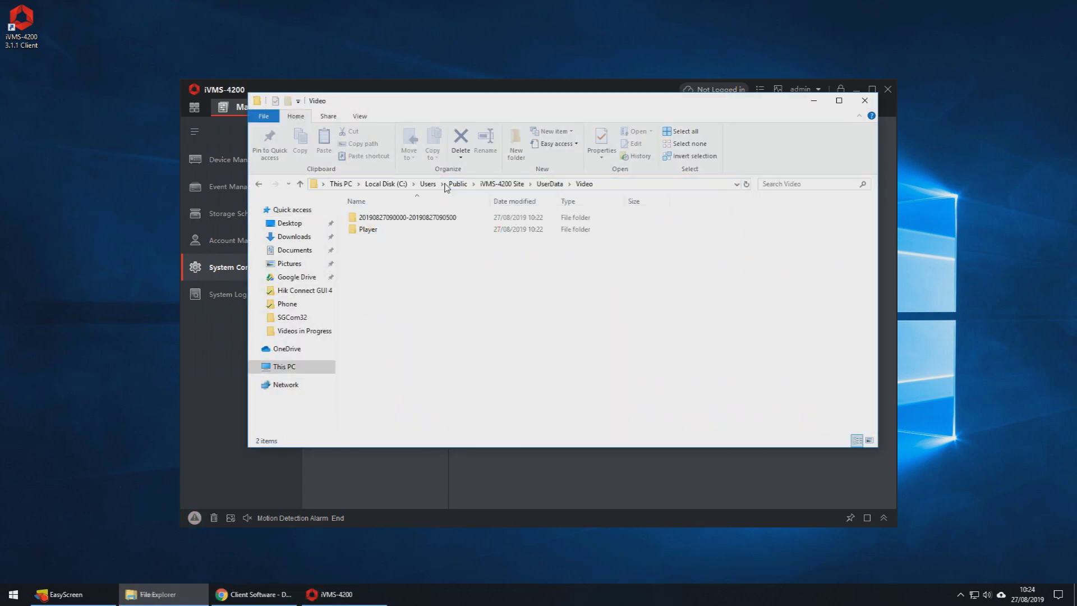
double_click(431, 218)
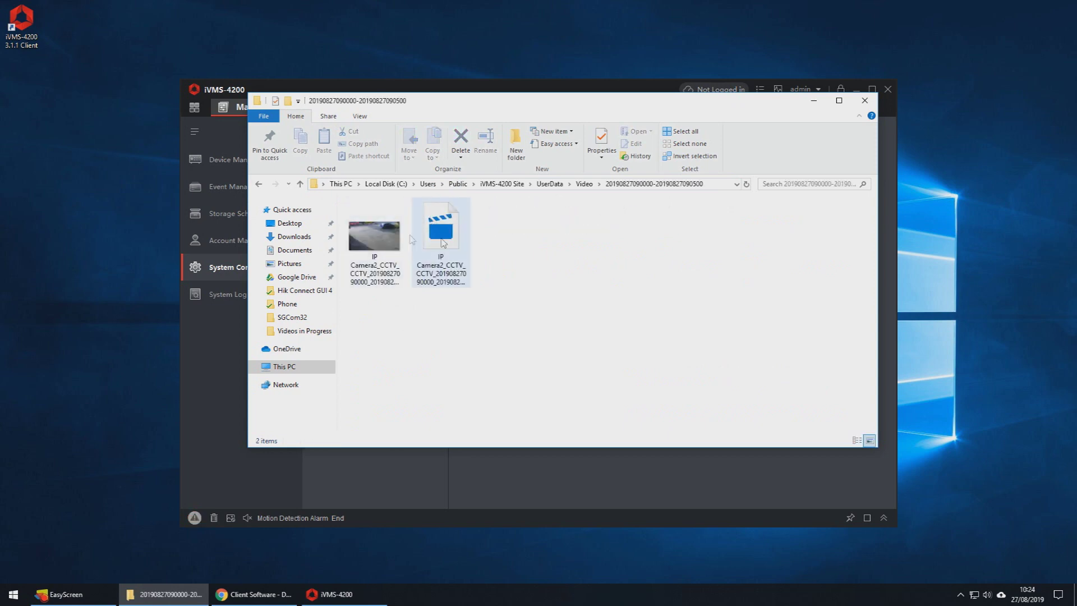
left_click(584, 183)
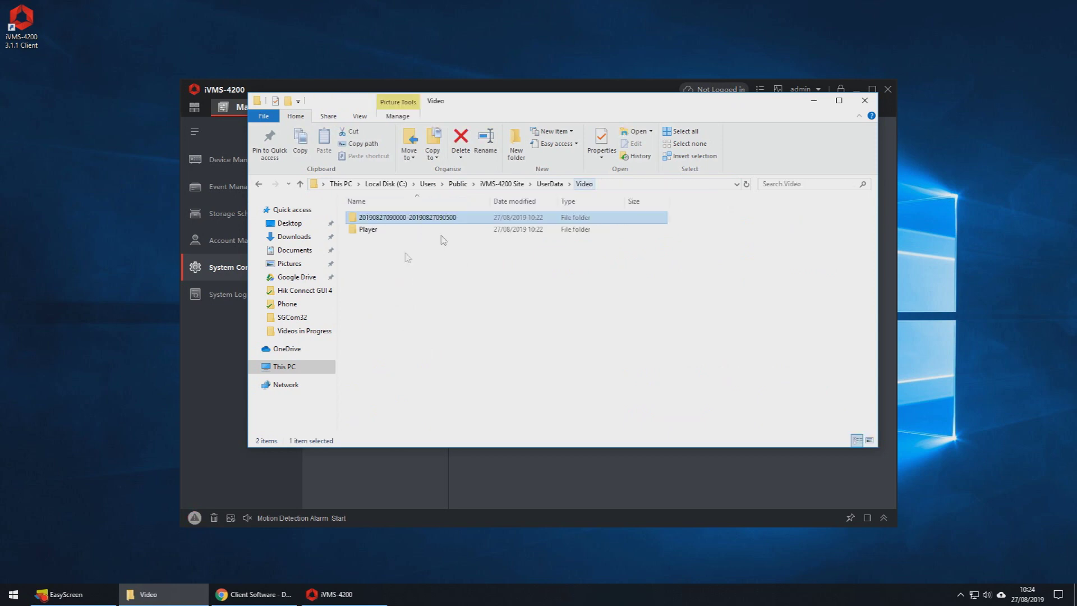
double_click(392, 231)
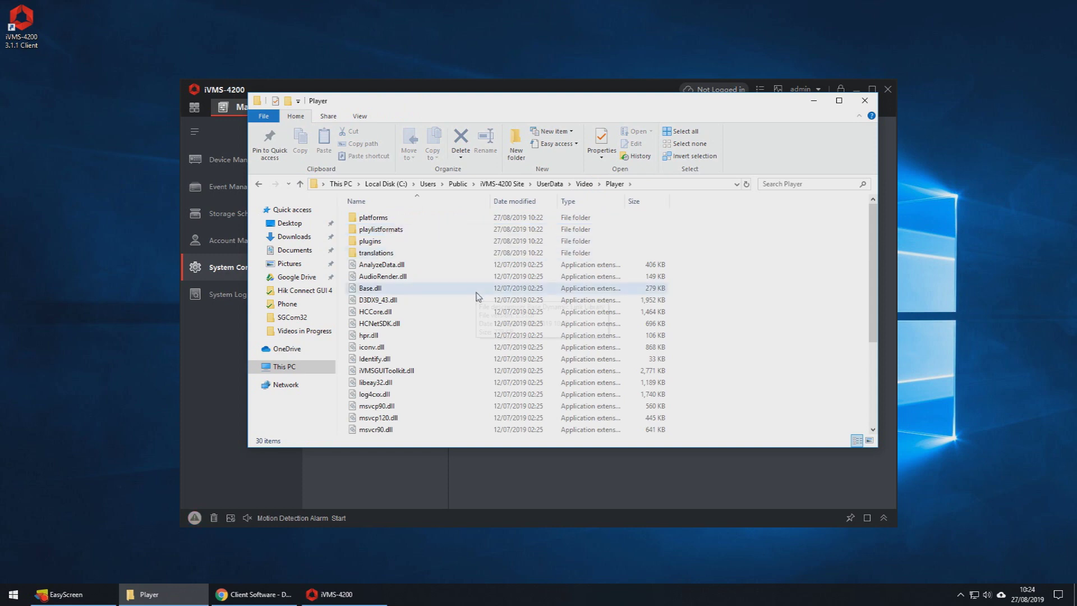
scroll(476, 297, "down", 4)
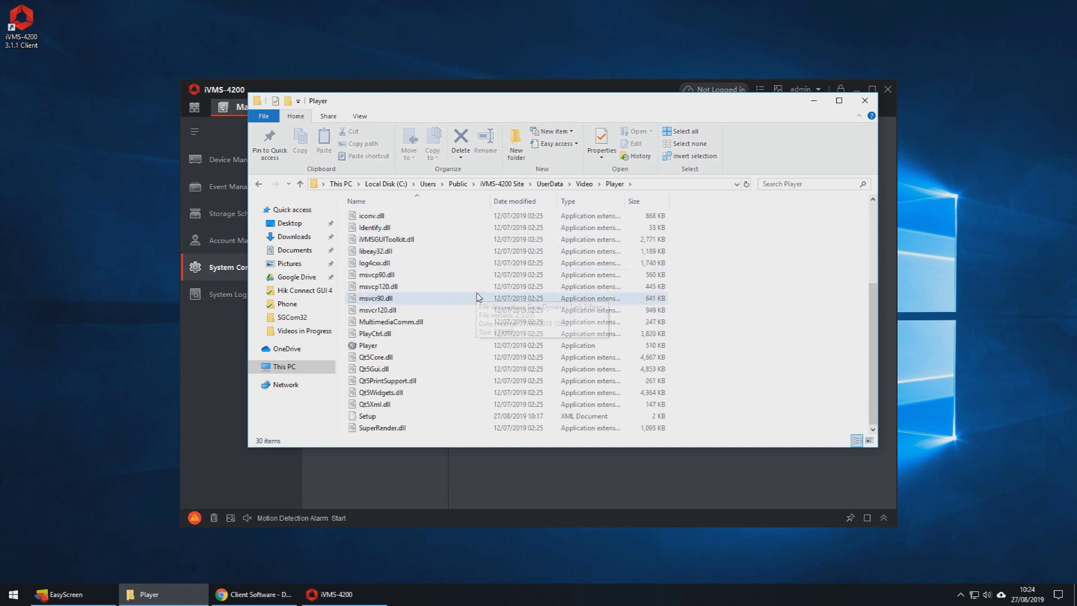
double_click(379, 346)
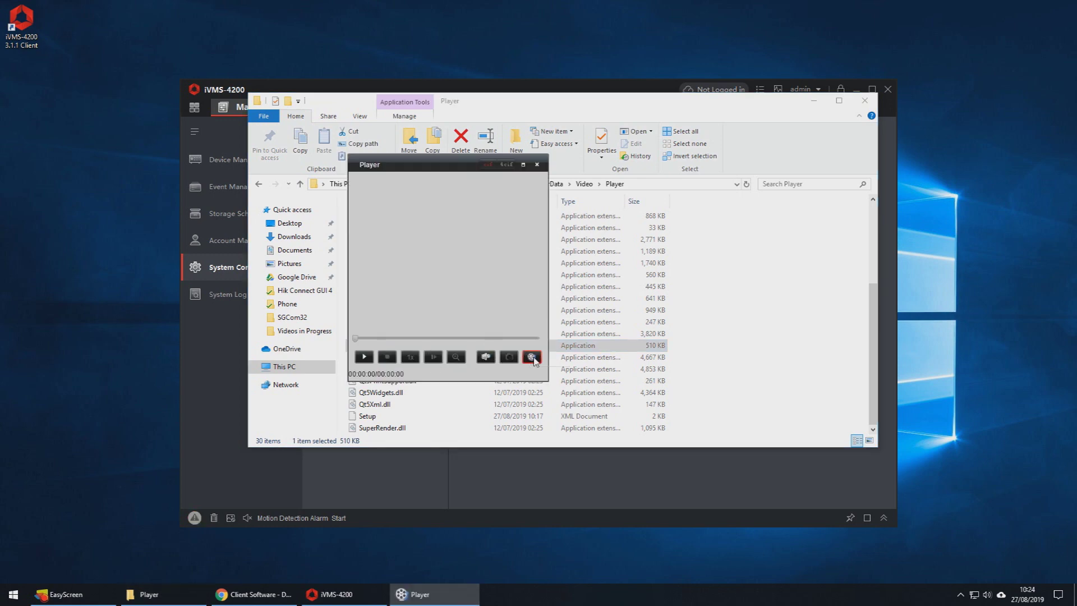
left_click(532, 357)
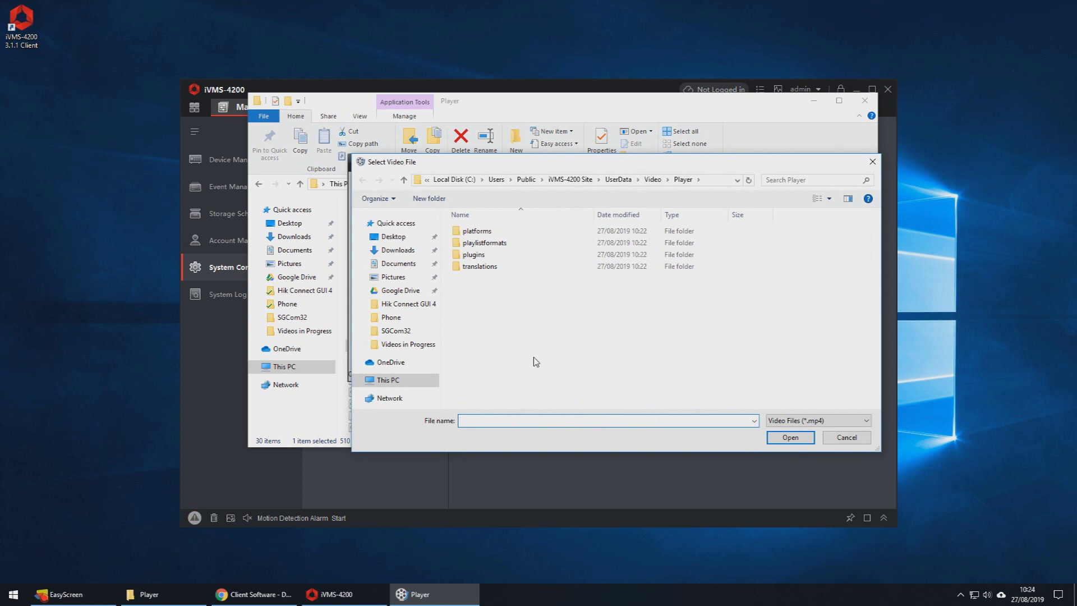
left_click(713, 180)
key("Return")
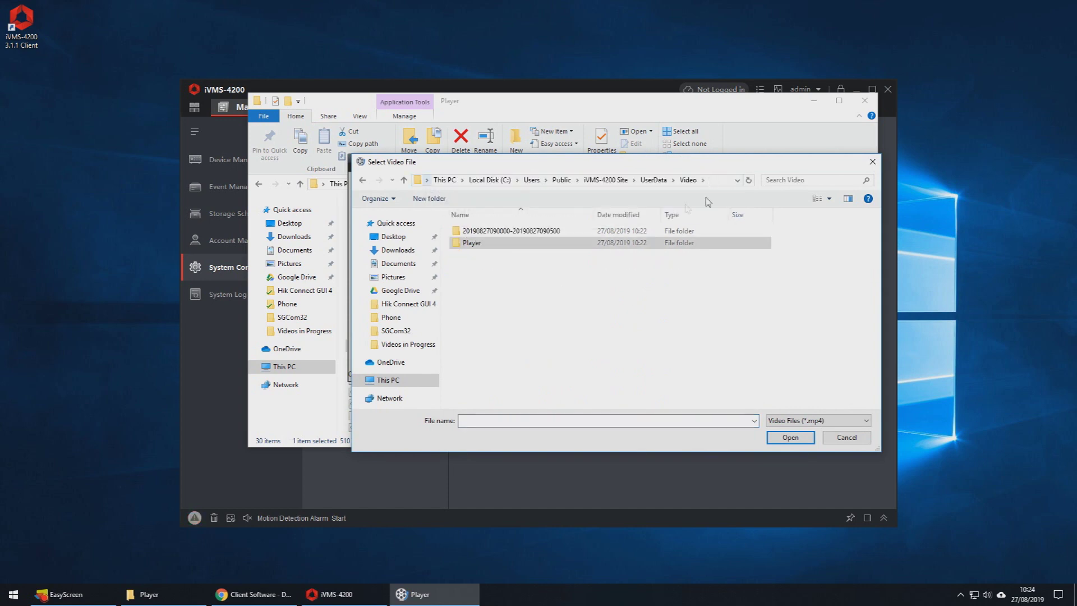
double_click(522, 236)
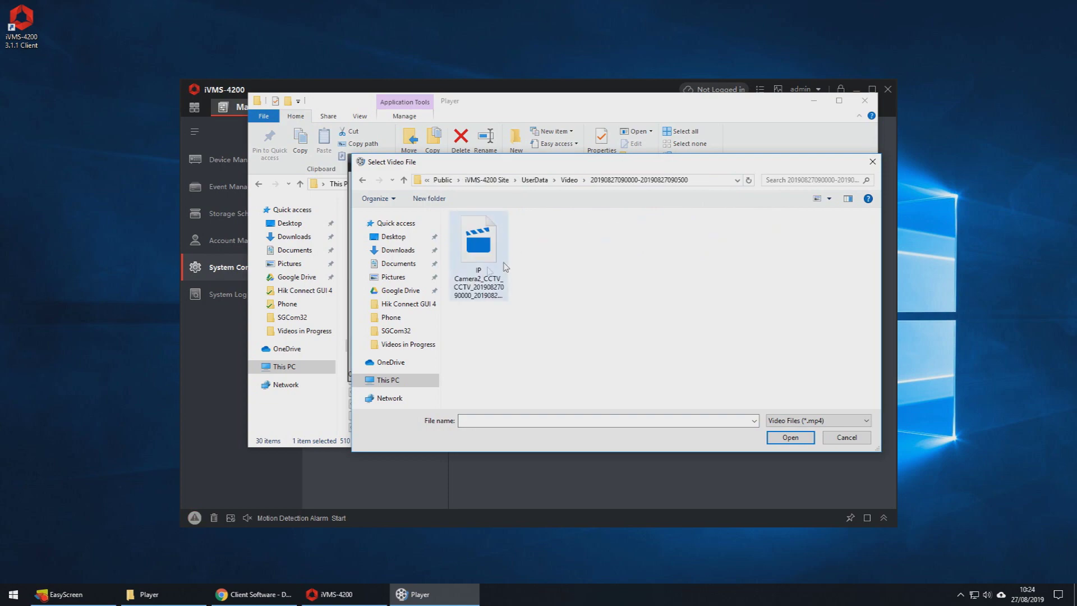
double_click(487, 272)
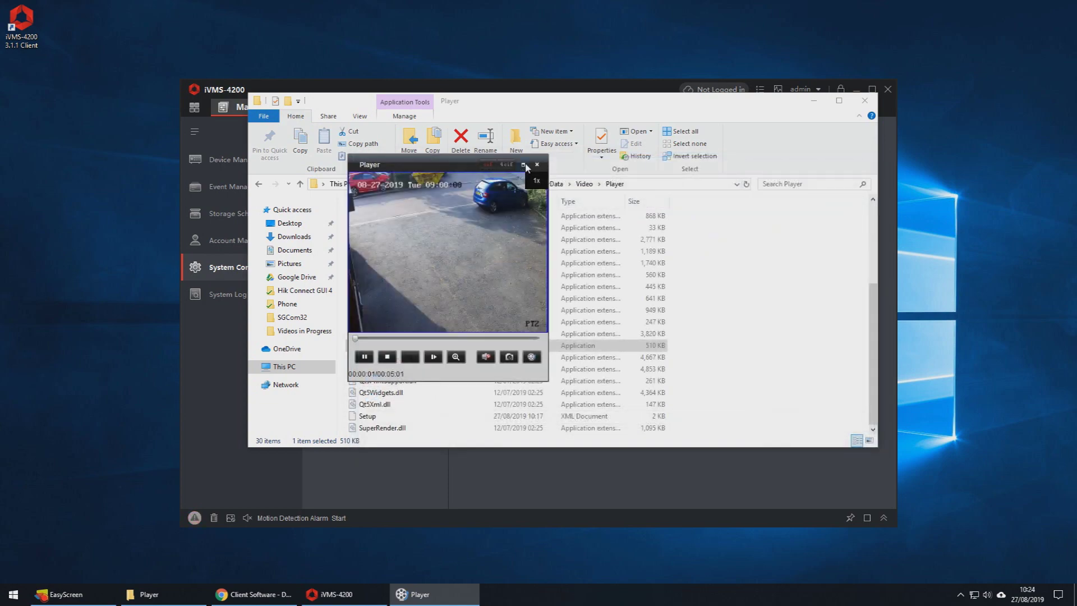
left_click(524, 165)
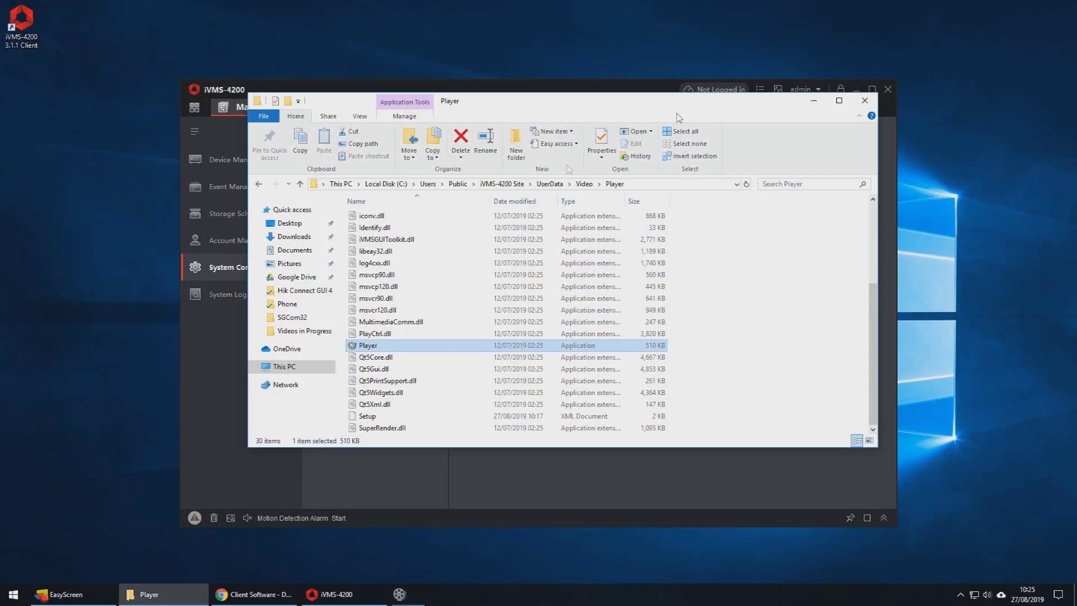
left_click(864, 100)
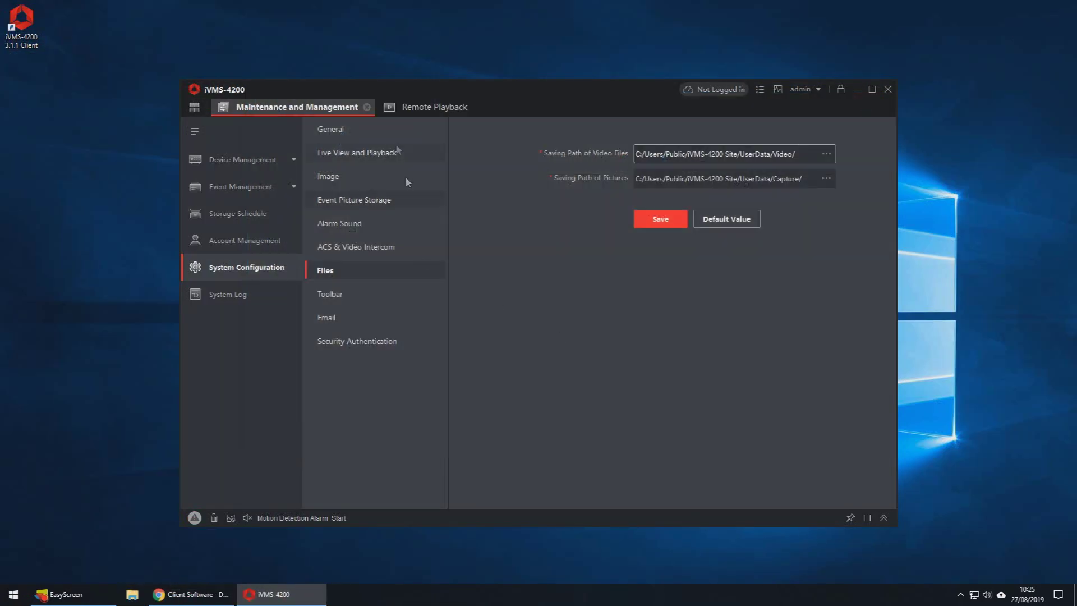
Step: Switch to a 2x2 layout, add IP Camera1_CCTV beside Camera2, and open multi-camera download
left_click(366, 107)
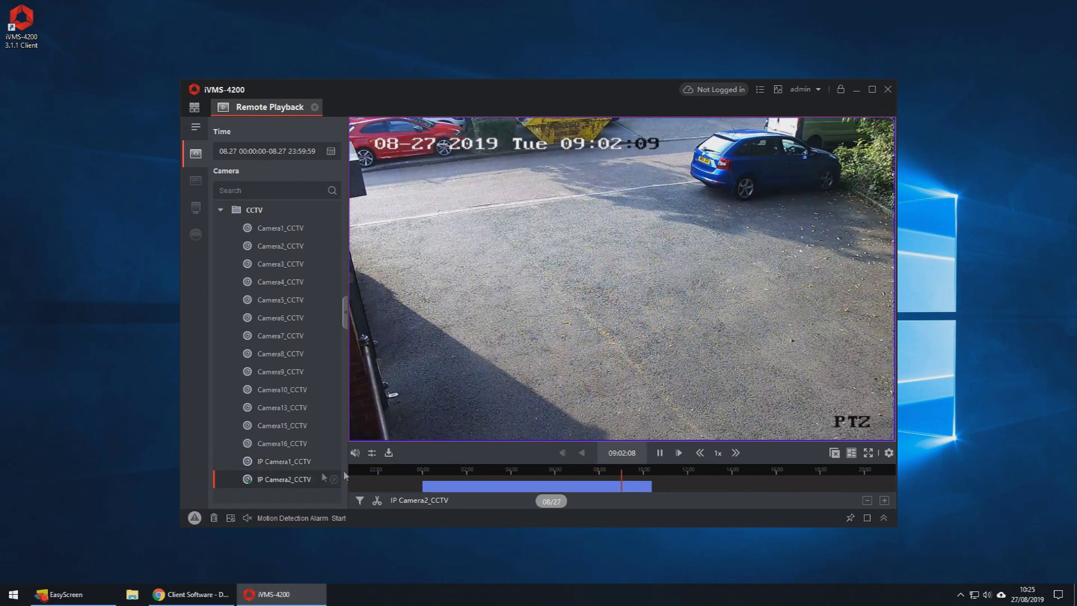
left_click(277, 462)
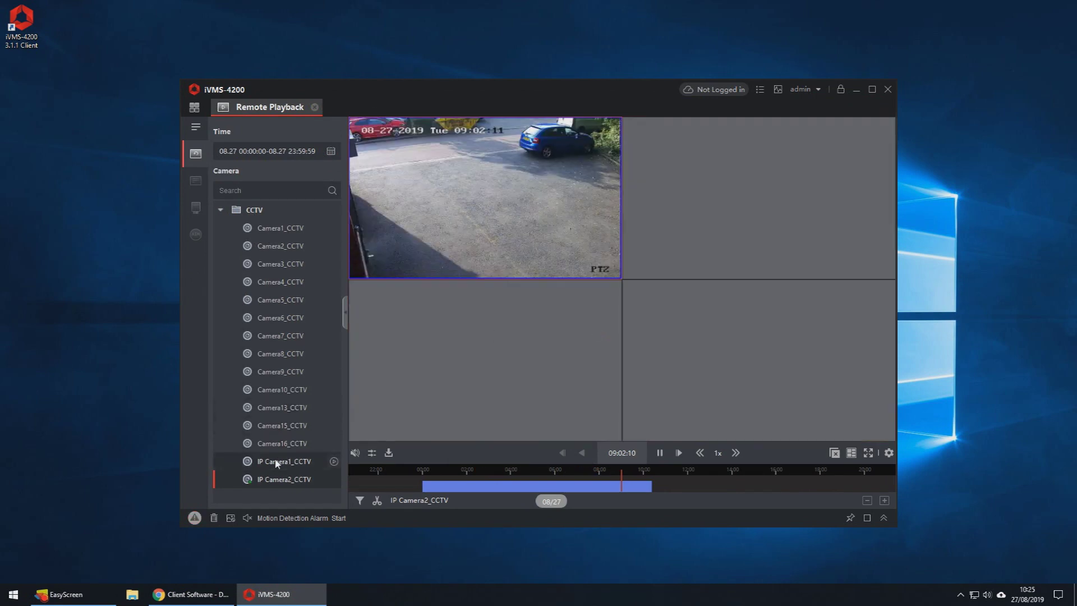
left_click_drag(275, 463, 652, 263)
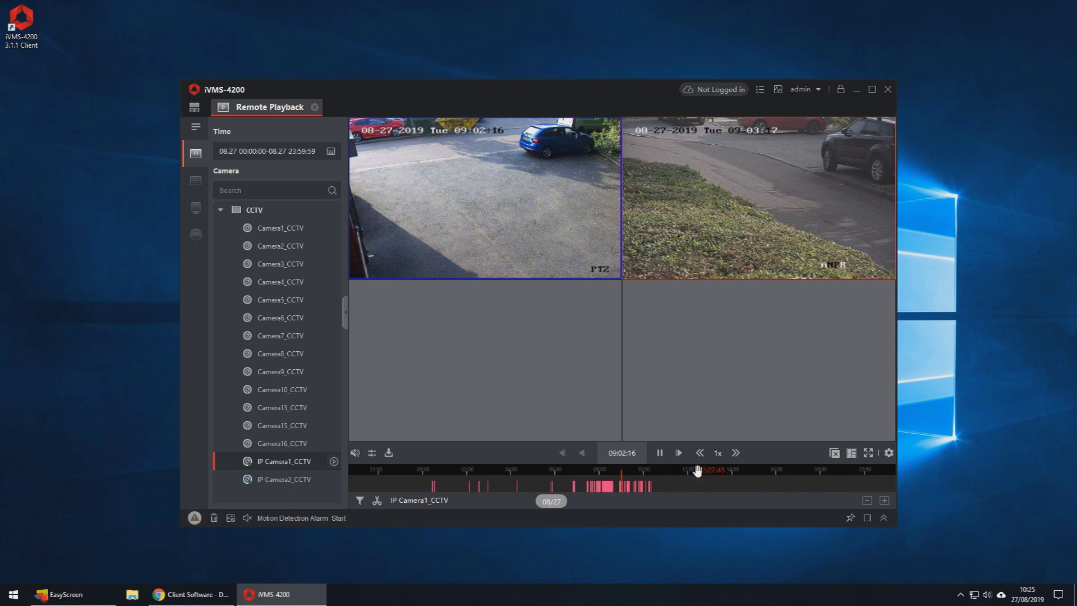
left_click(390, 455)
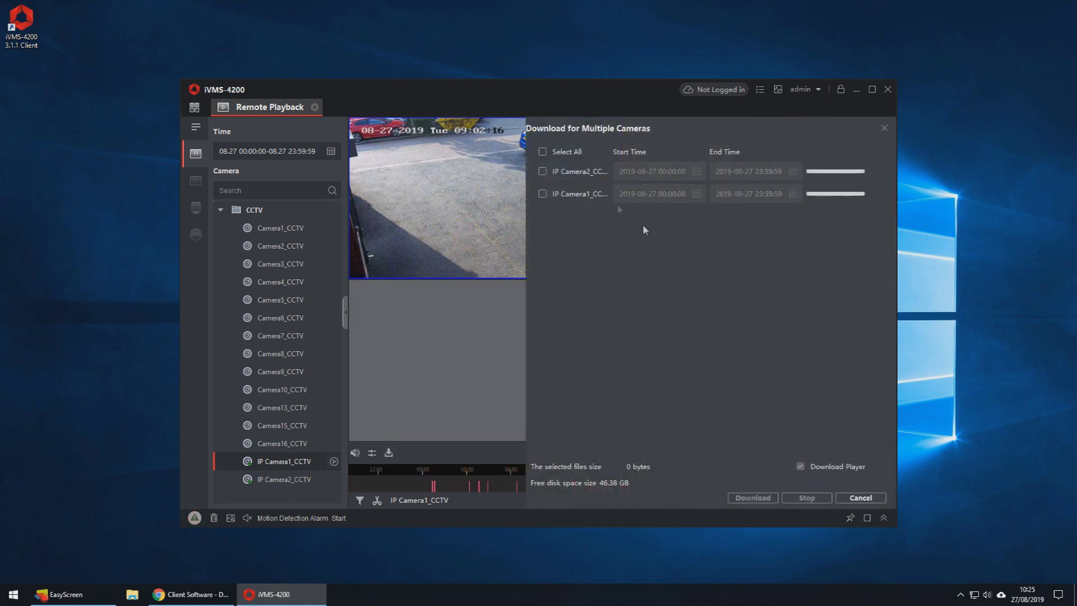
Step: Tick both cameras and set IP Camera2_CCTV's time range to 09:05:00–09:10:00
left_click(542, 171)
left_click(542, 194)
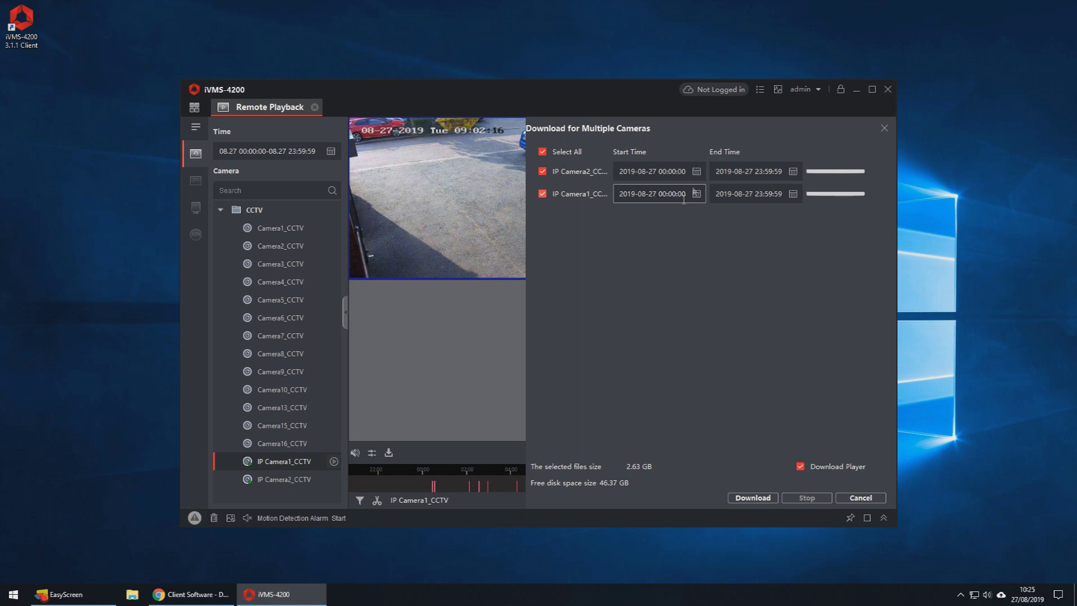
left_click(696, 171)
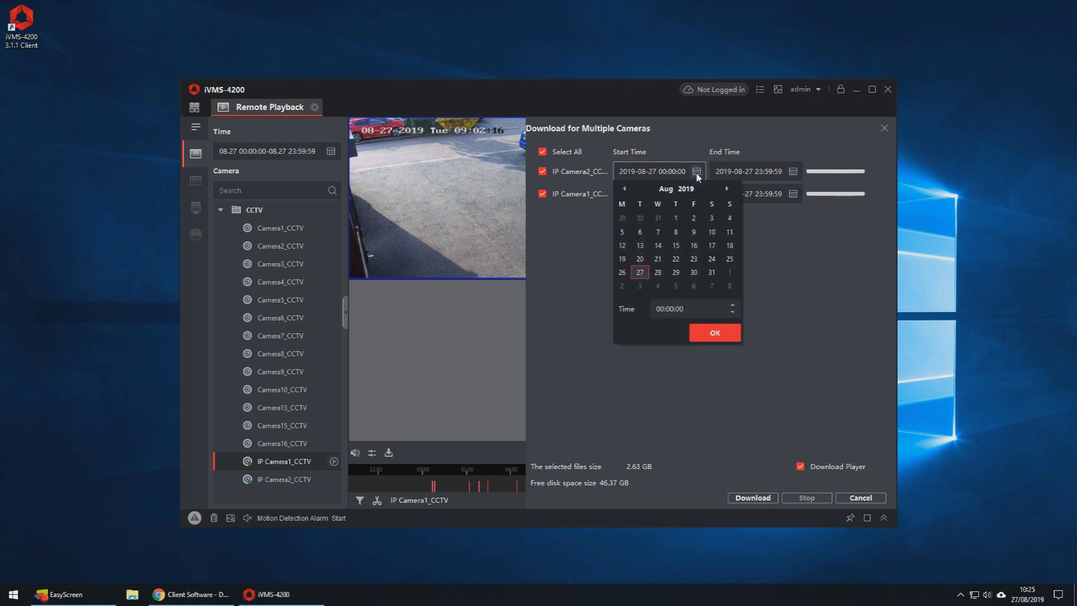
left_click(661, 308)
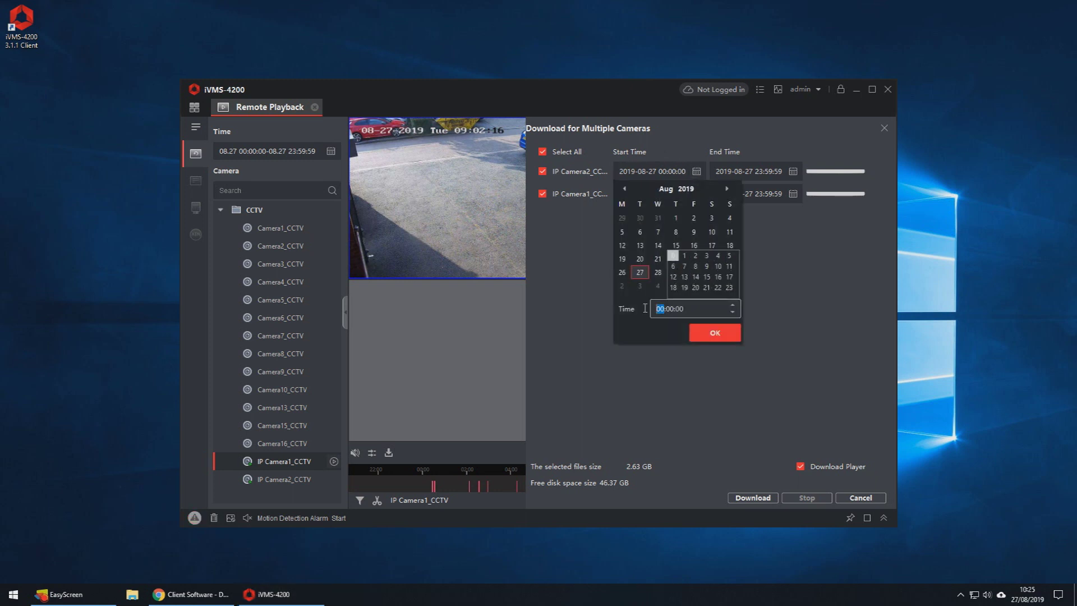
type("0905")
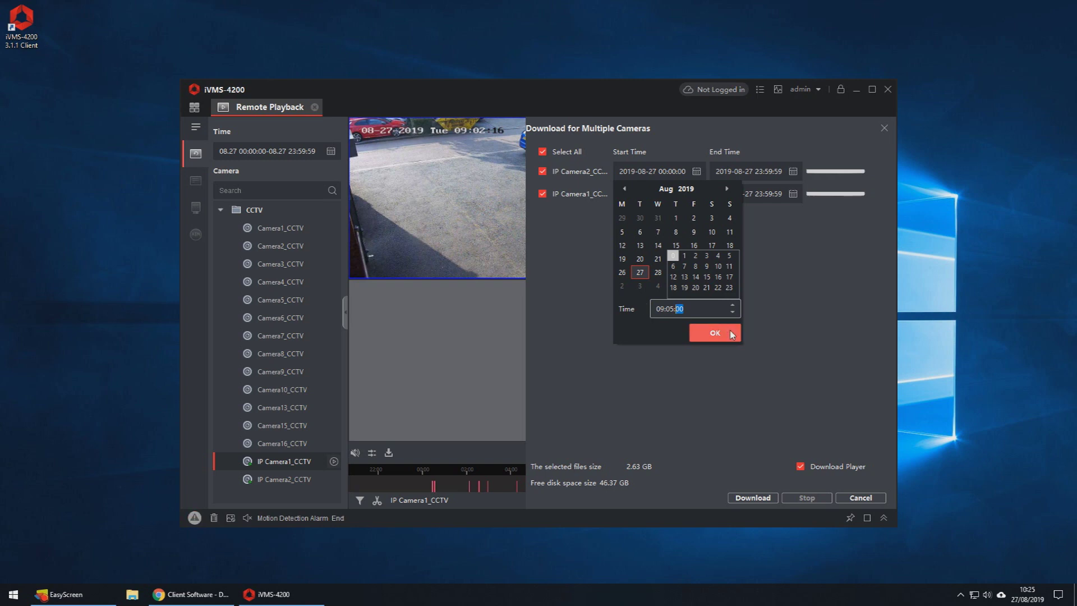
left_click(713, 332)
left_click(792, 171)
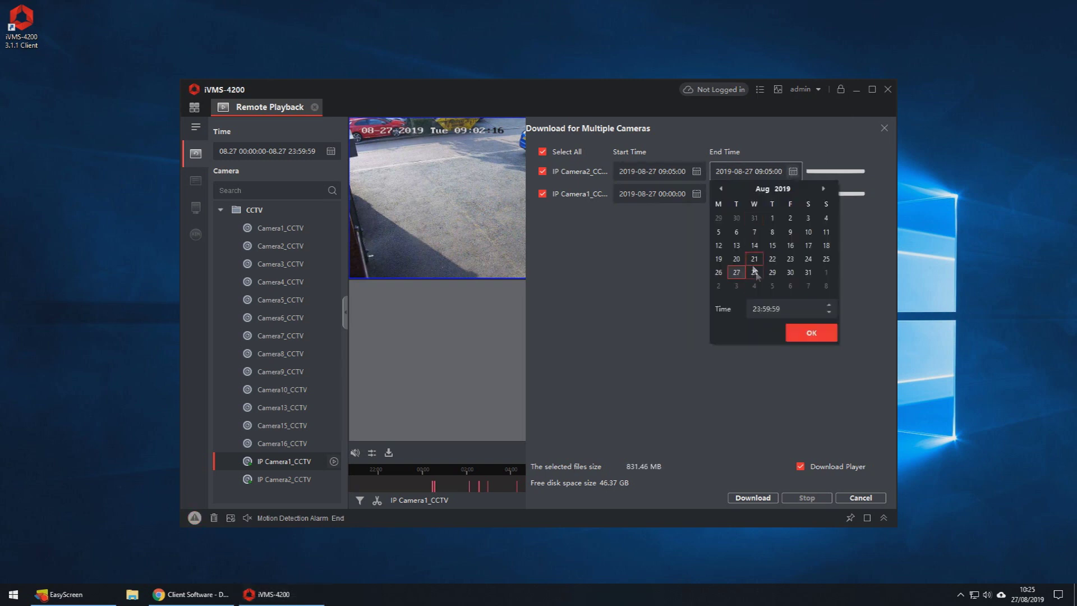
left_click(748, 308)
type("09:")
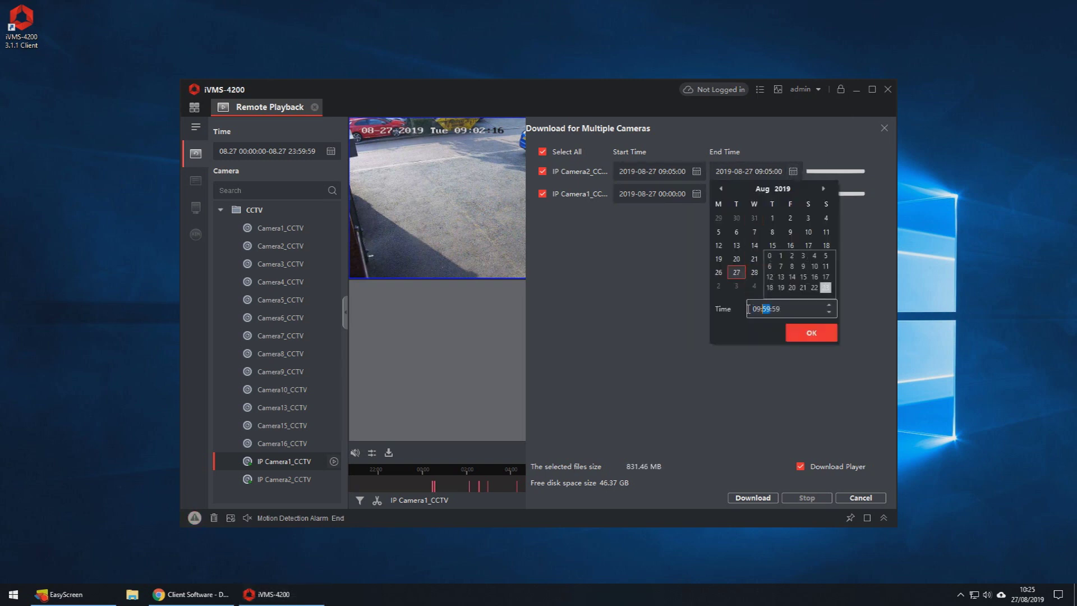
type("10")
left_click(810, 333)
Step: Set IP Camera1_CCTV to 09:05:00–09:15:00 and start downloading both clips, 39.89 MB total
left_click(696, 193)
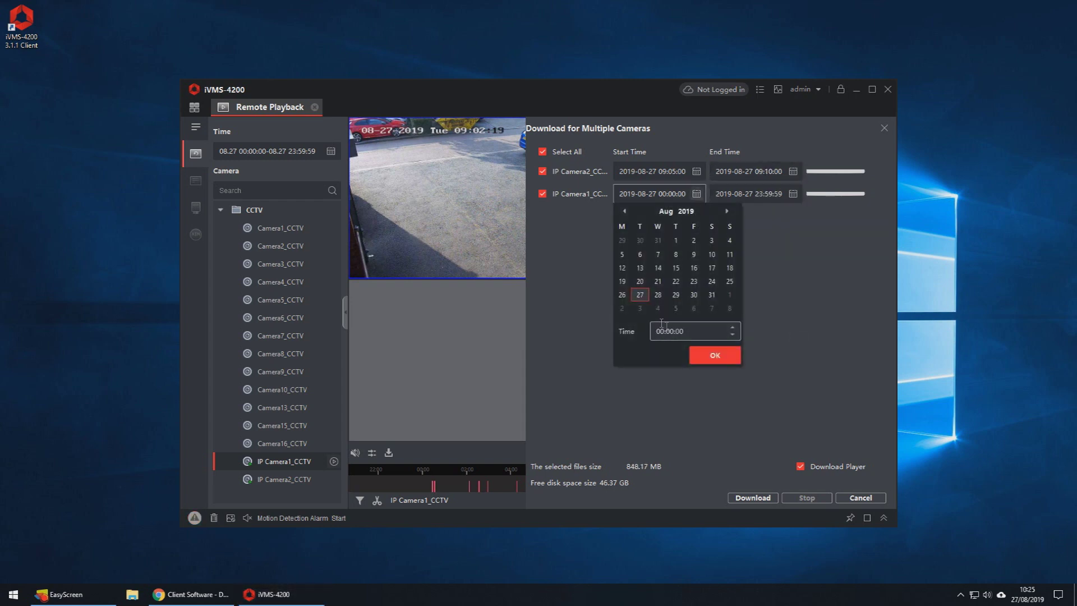
left_click(662, 331)
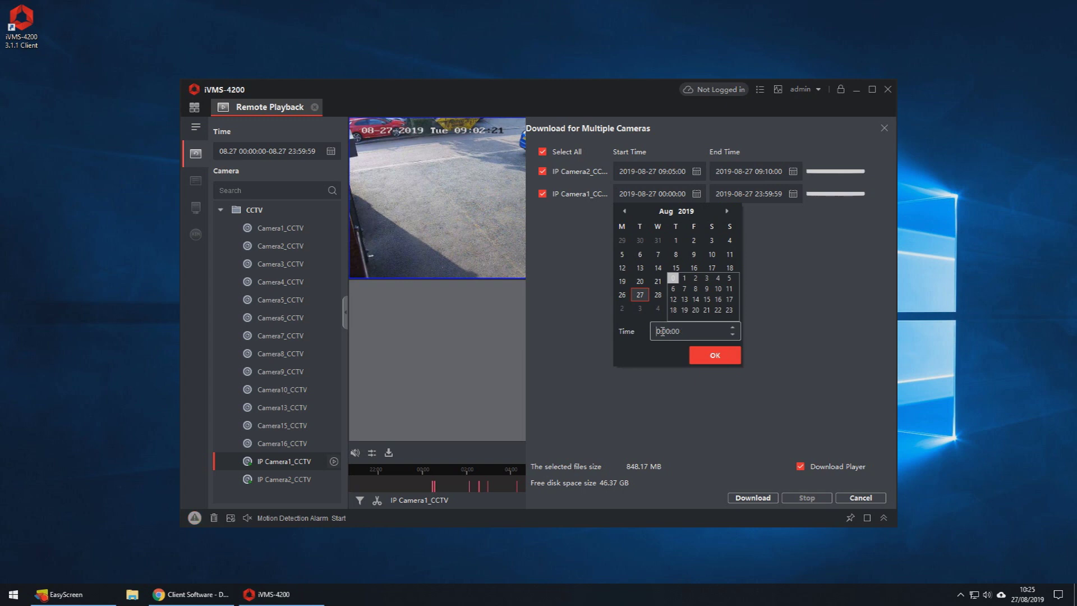
type("09:05")
left_click(714, 355)
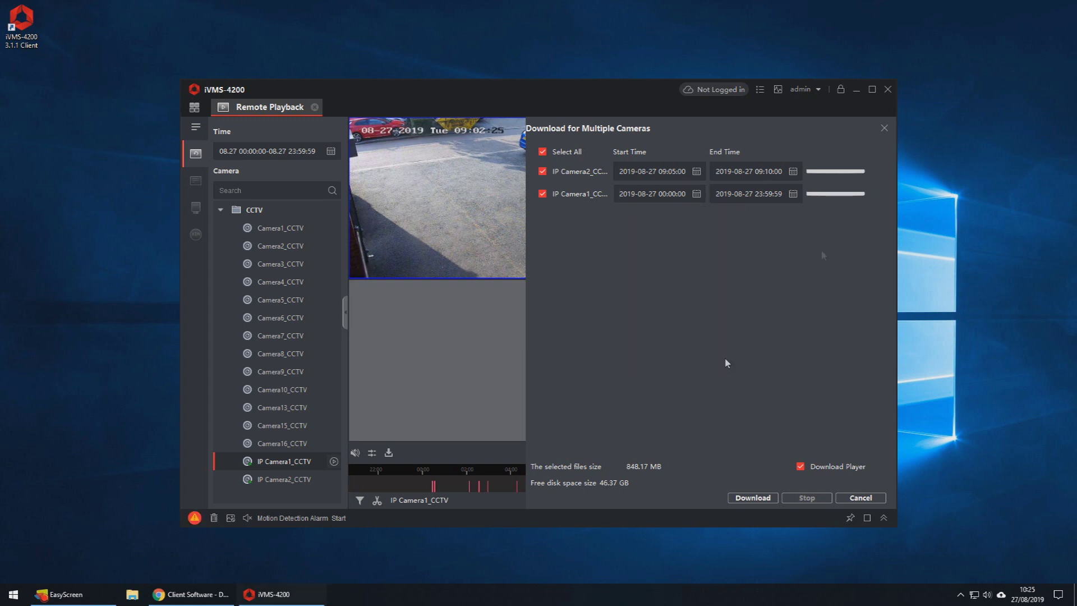
left_click(793, 194)
left_click(754, 332)
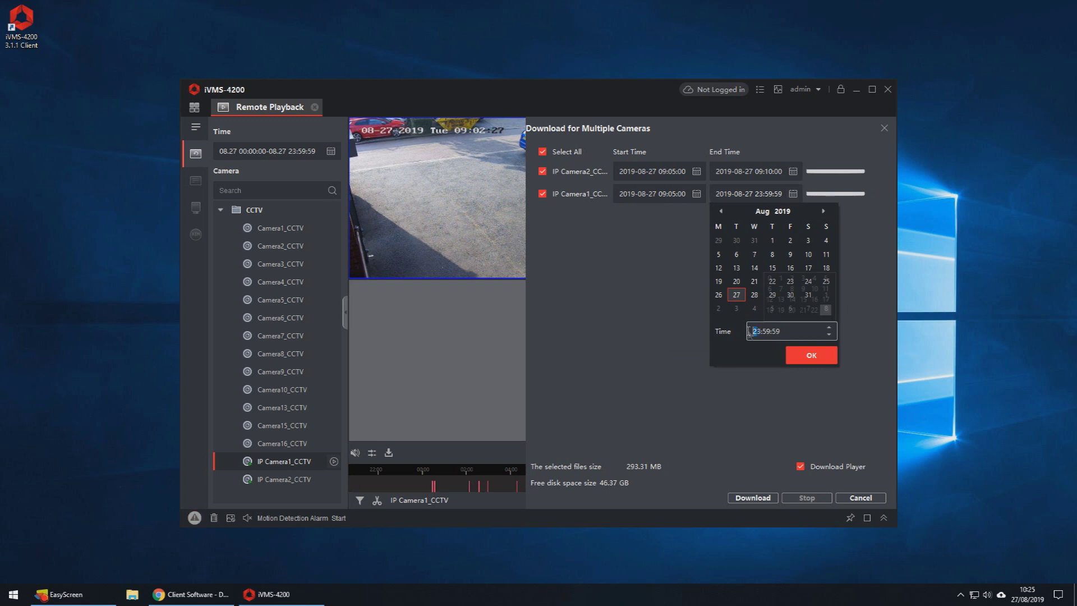
left_click(755, 331)
type("09:")
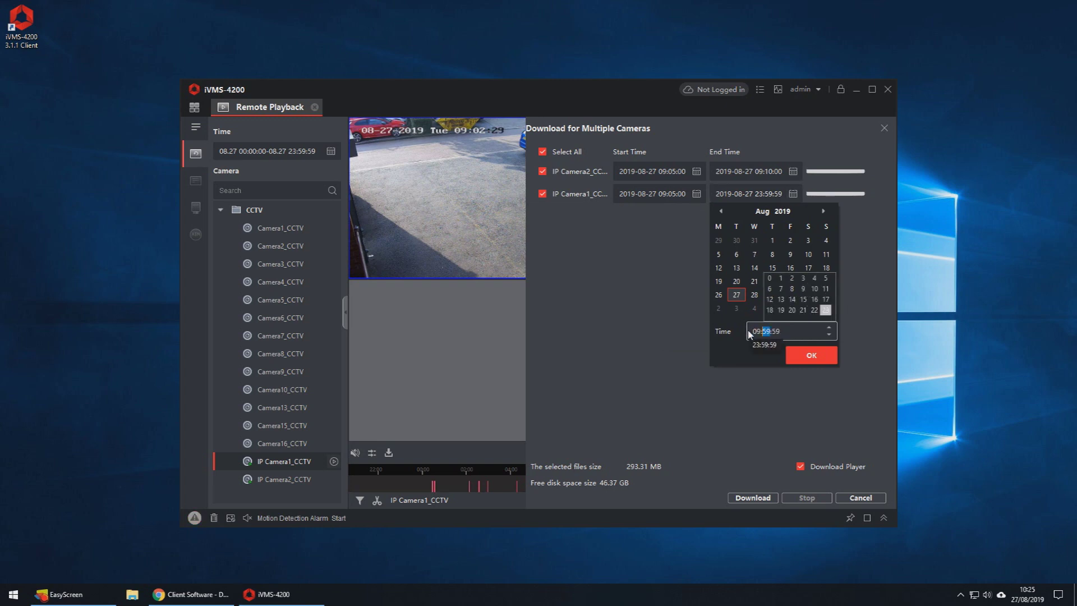
type("15:00")
left_click(811, 355)
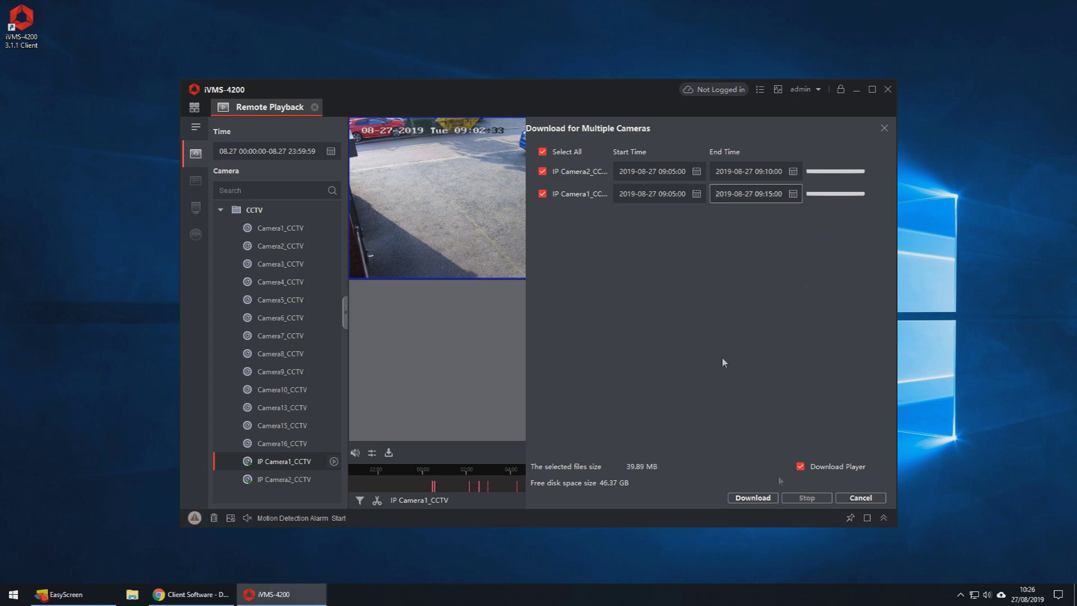
left_click(766, 498)
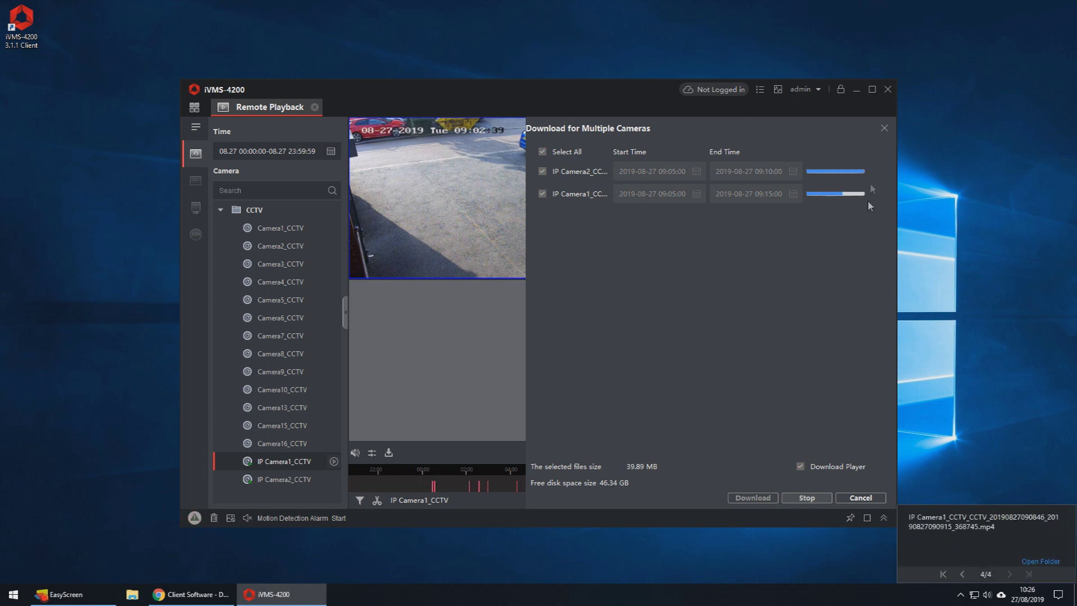
Step: Inspect the Camera2 09:05–09:10 and Camera1 09:05–09:15 clip folders, then open the Player folder
left_click(1038, 561)
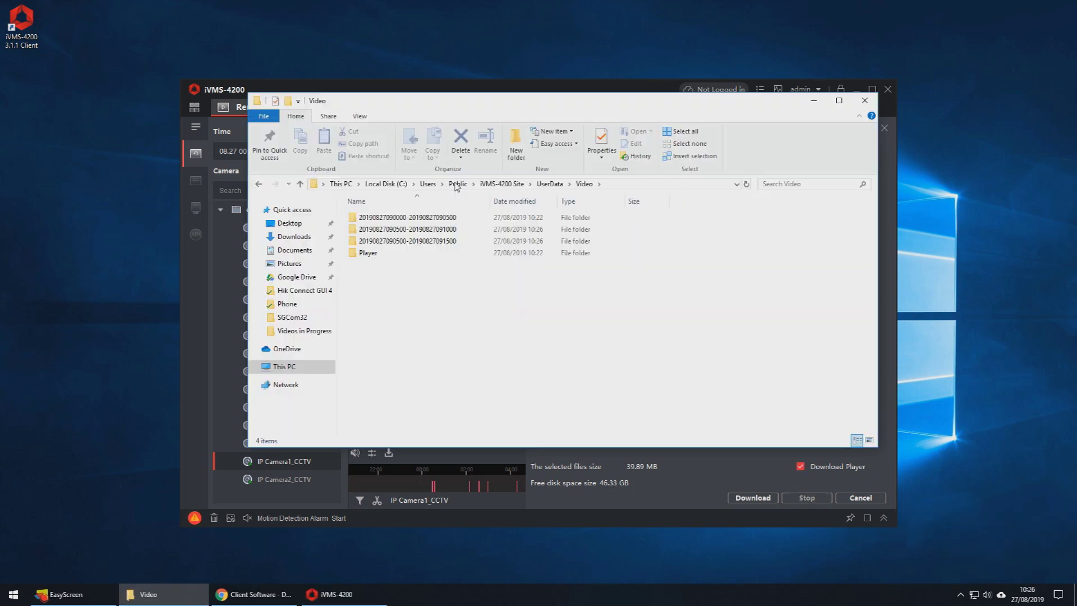
double_click(421, 230)
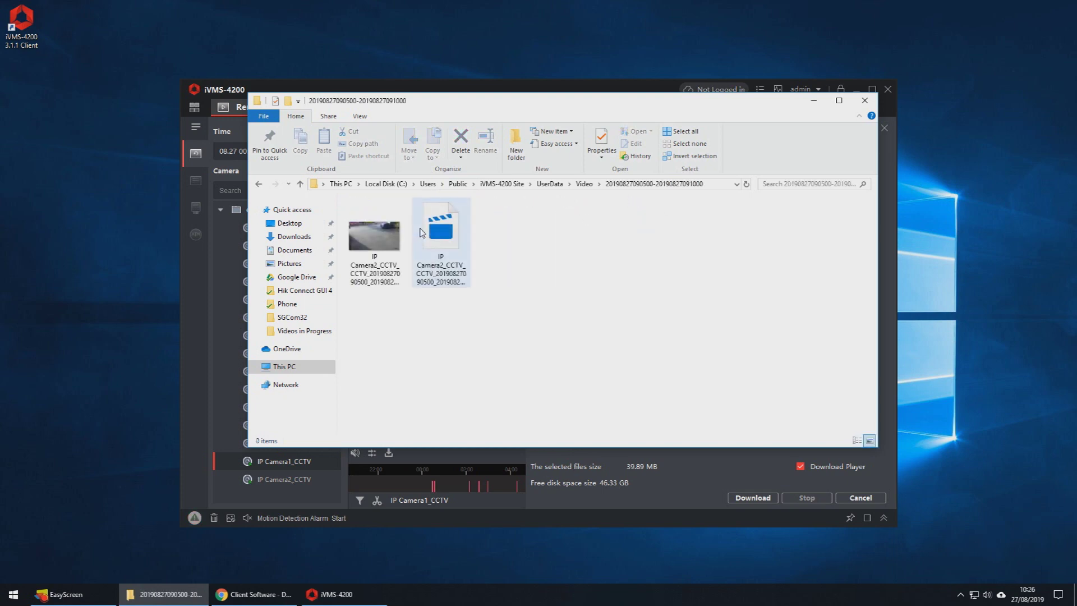
left_click(583, 183)
double_click(422, 241)
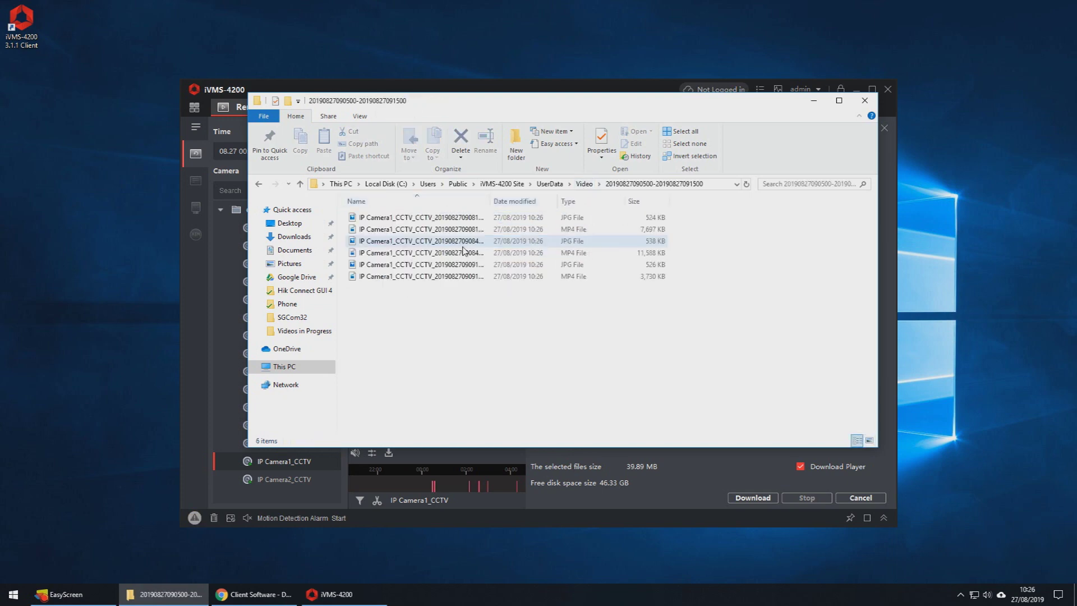
left_click(430, 219)
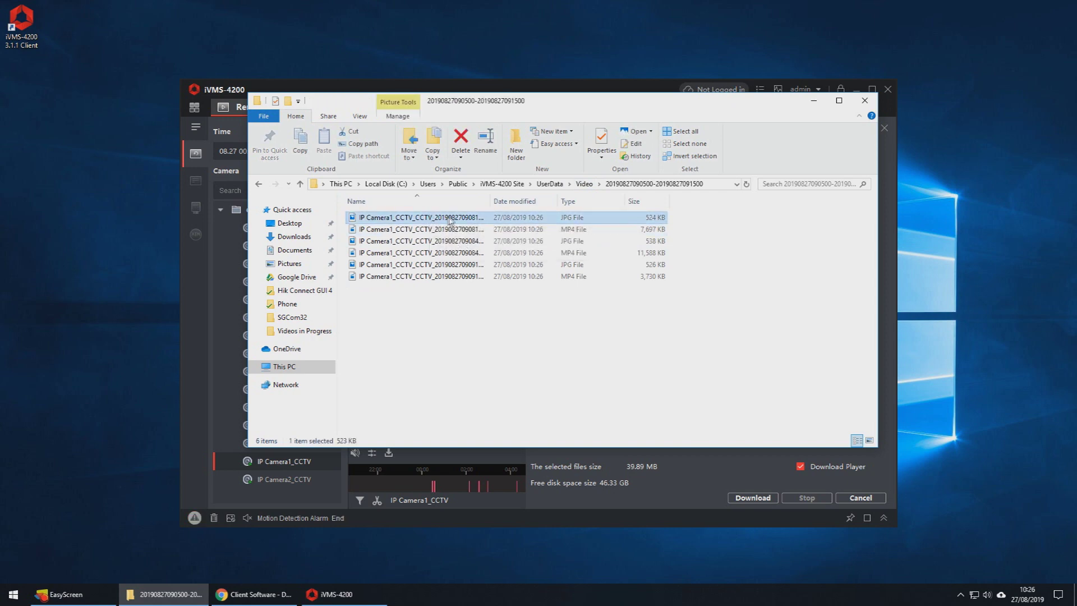
left_click(584, 183)
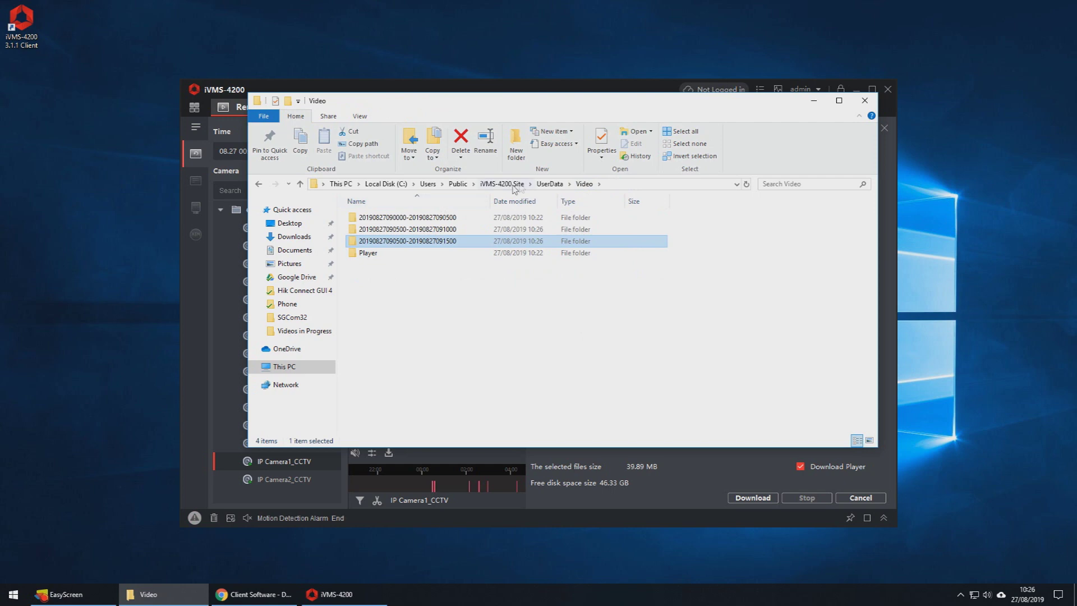
double_click(368, 252)
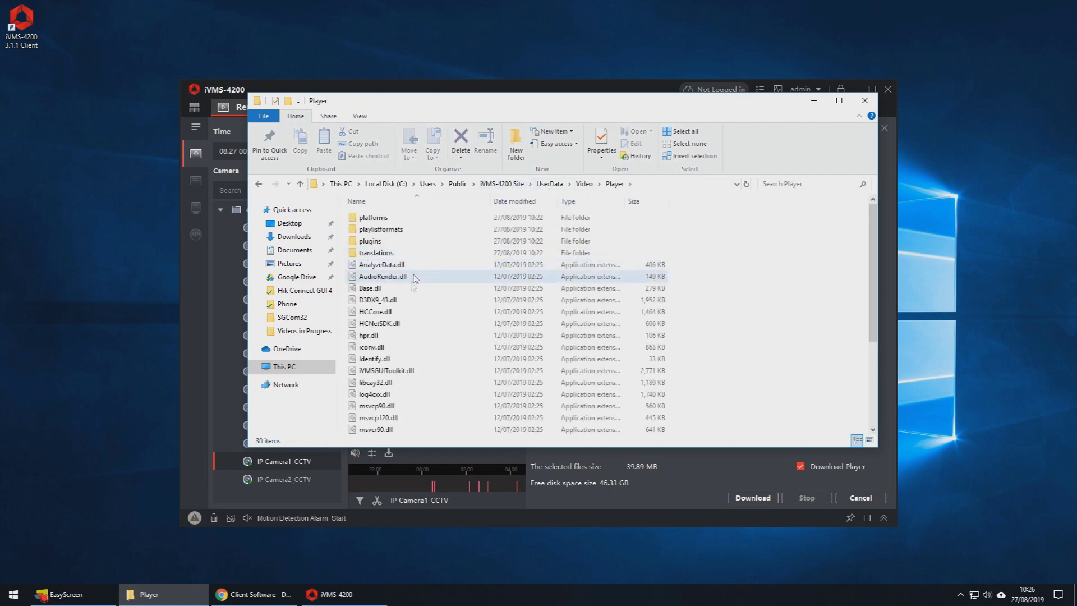
scroll(415, 278, "down", 4)
double_click(377, 345)
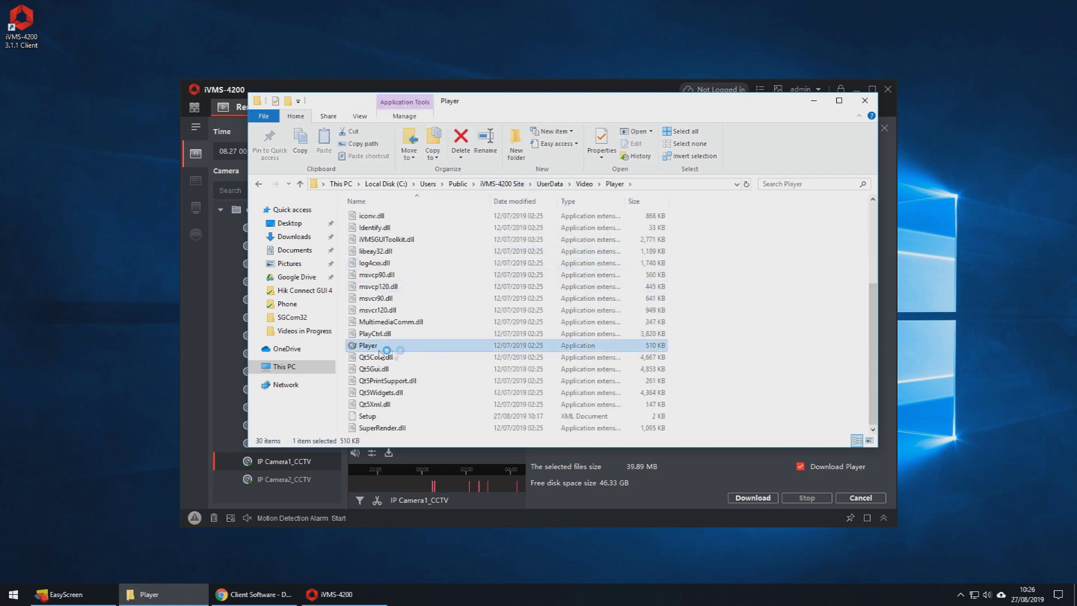
left_click(531, 357)
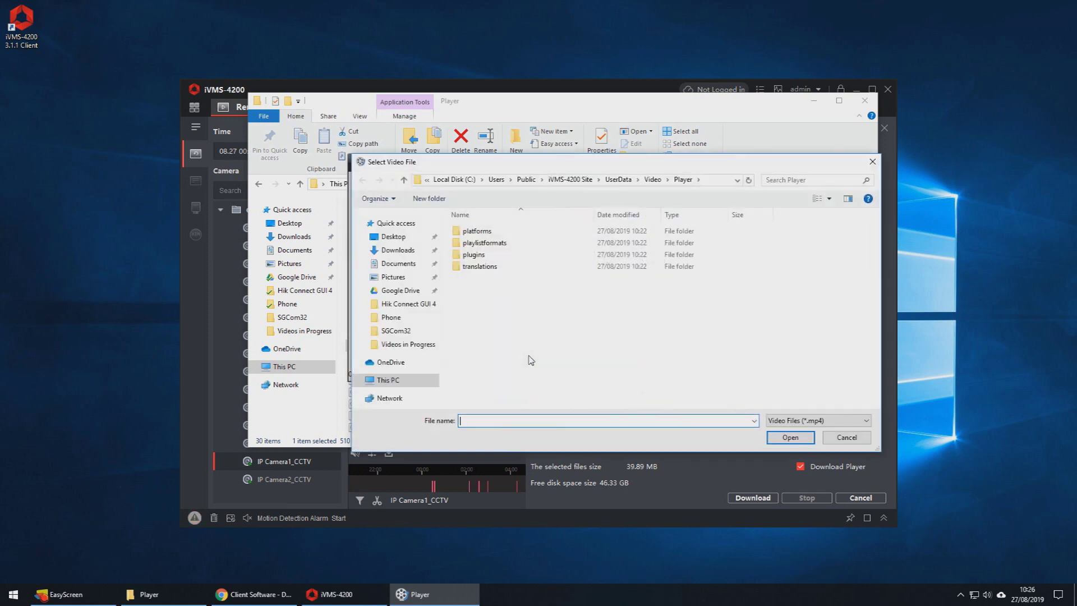
left_click(715, 180)
key("alt+Up")
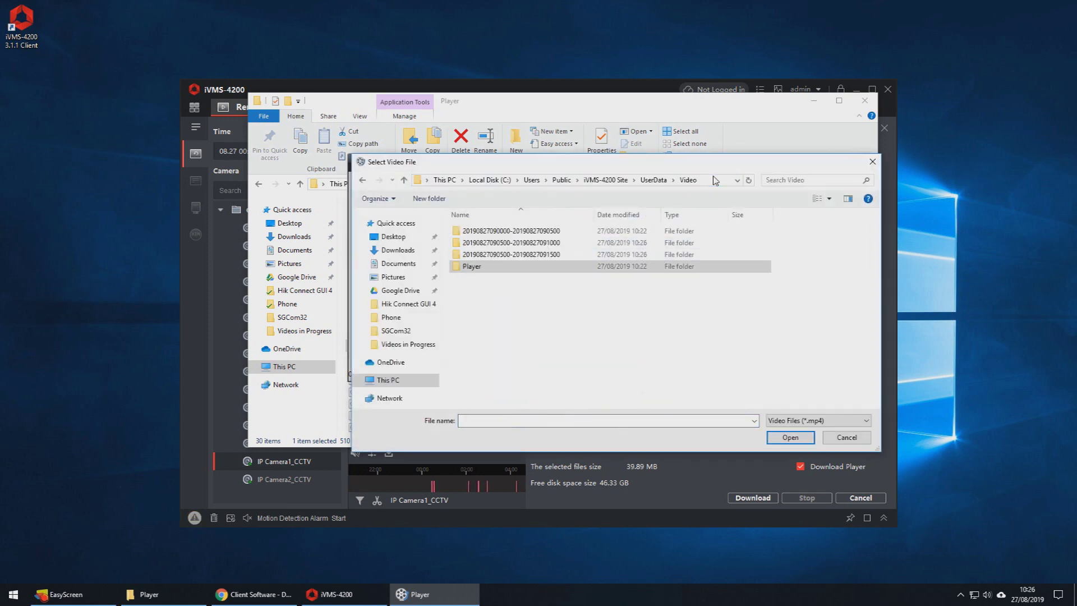
double_click(586, 254)
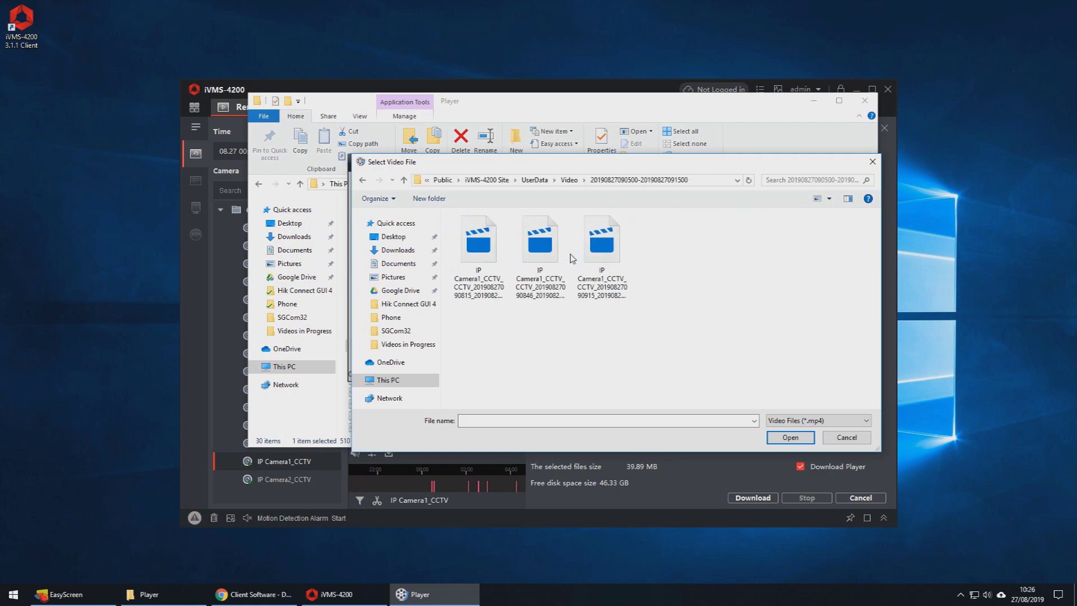
double_click(482, 257)
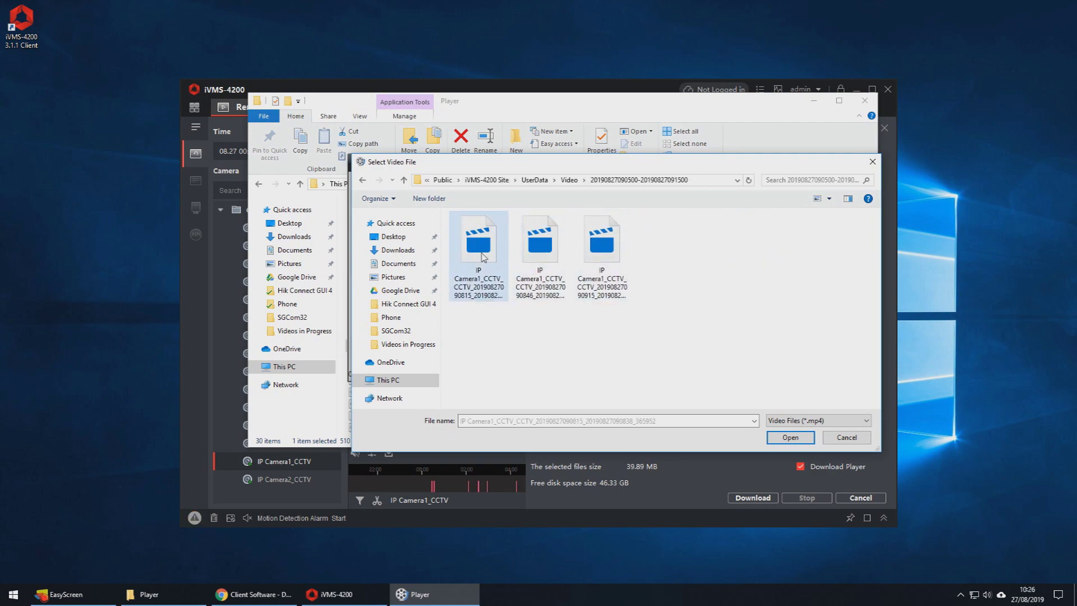